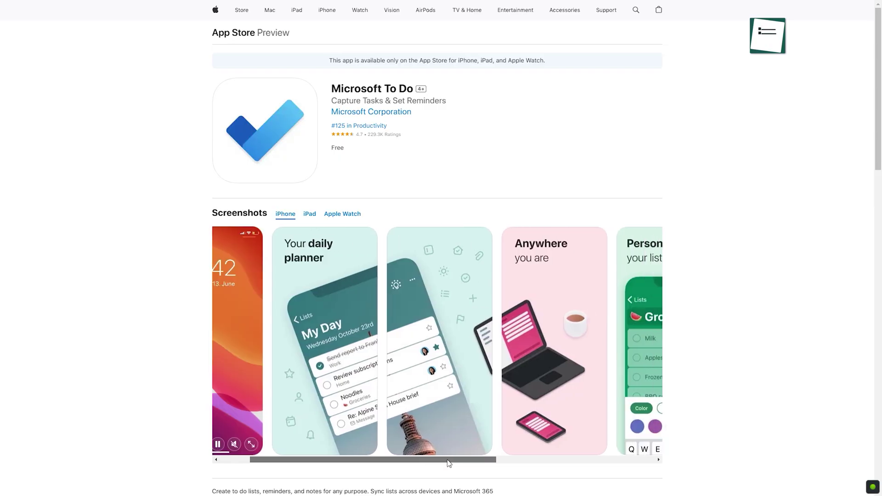
Step: Sign in with a different Microsoft account, reaching the empty My Day list for Sunday, November 24
drag(449, 463, 560, 463)
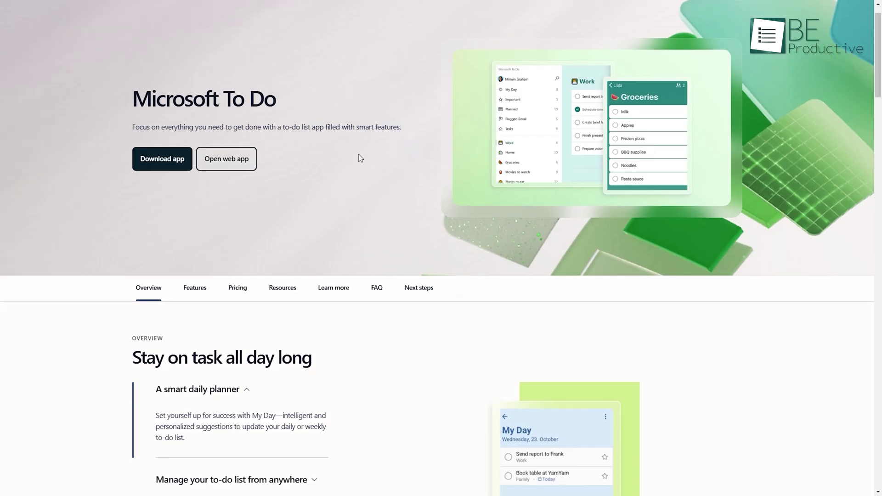
scroll(360, 166, down, 5)
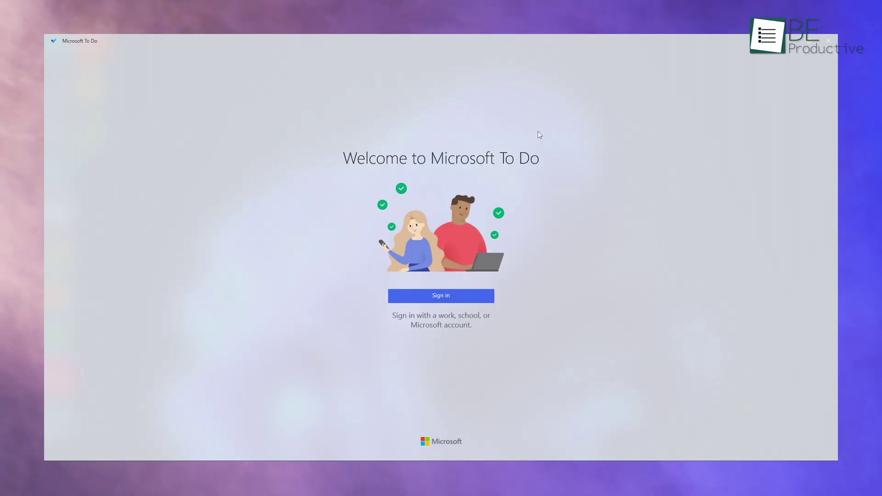
click(440, 296)
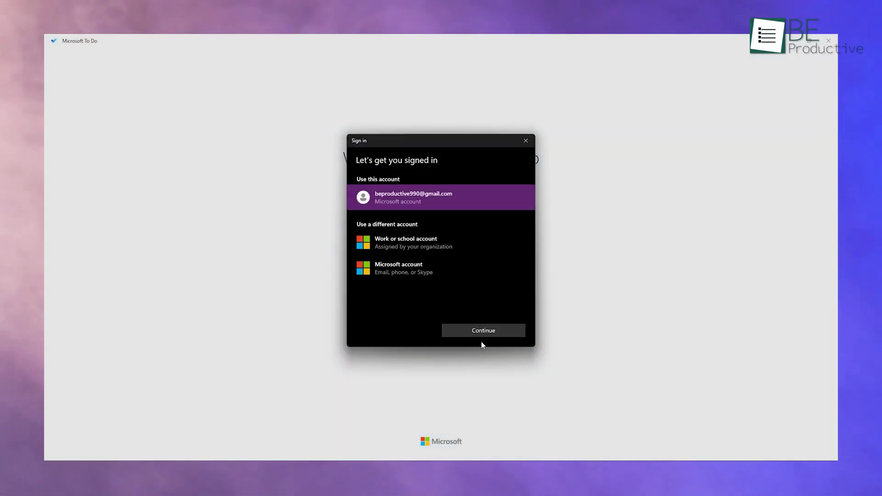
click(410, 250)
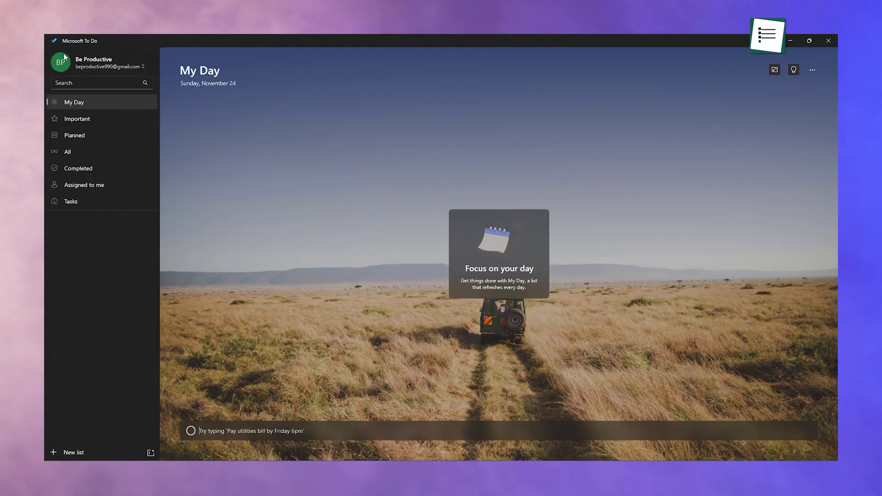
click(65, 66)
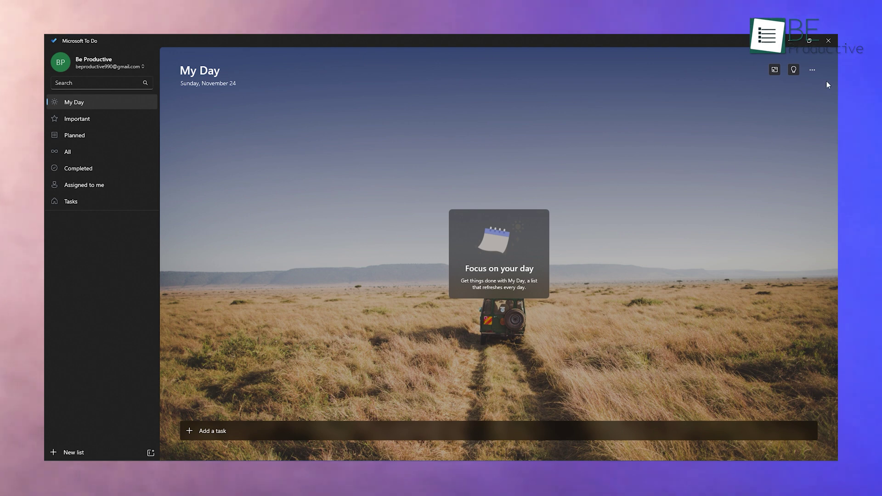
click(812, 69)
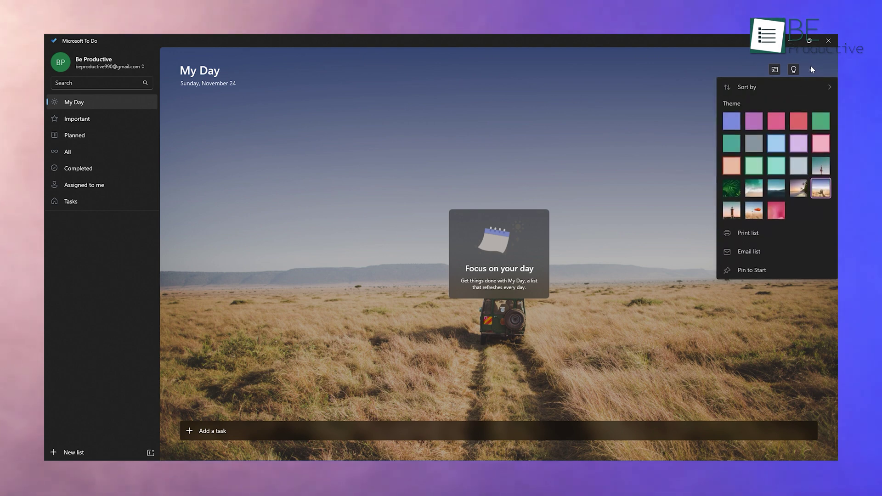
Step: Preview the starry desert, ferns and poppy themes, then settle on the palm beach background for My Day
click(821, 168)
click(799, 188)
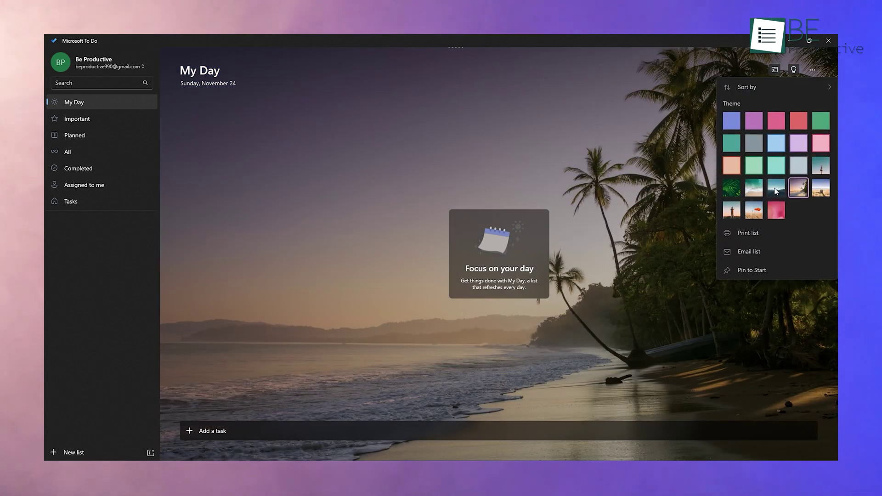
click(776, 189)
click(733, 193)
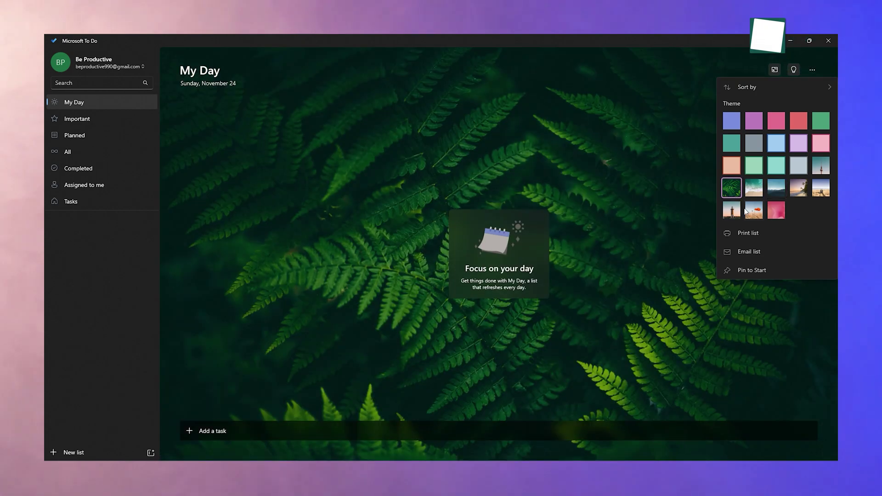
click(754, 214)
click(795, 193)
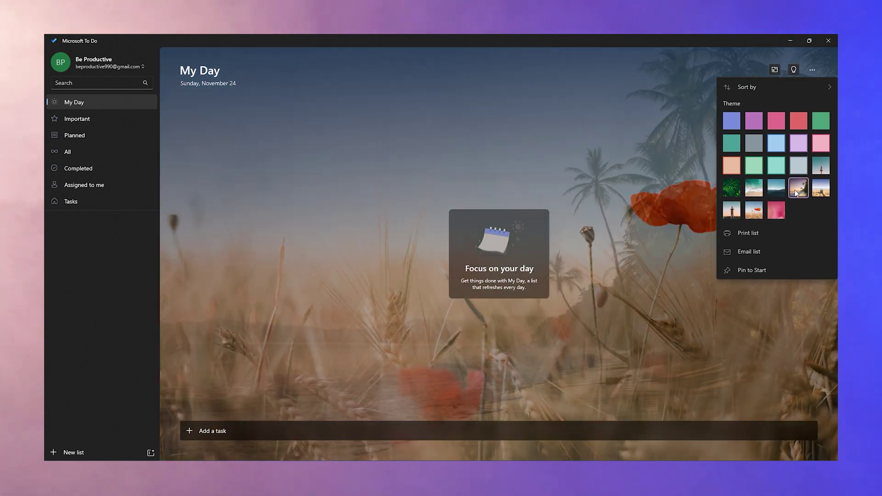
click(685, 247)
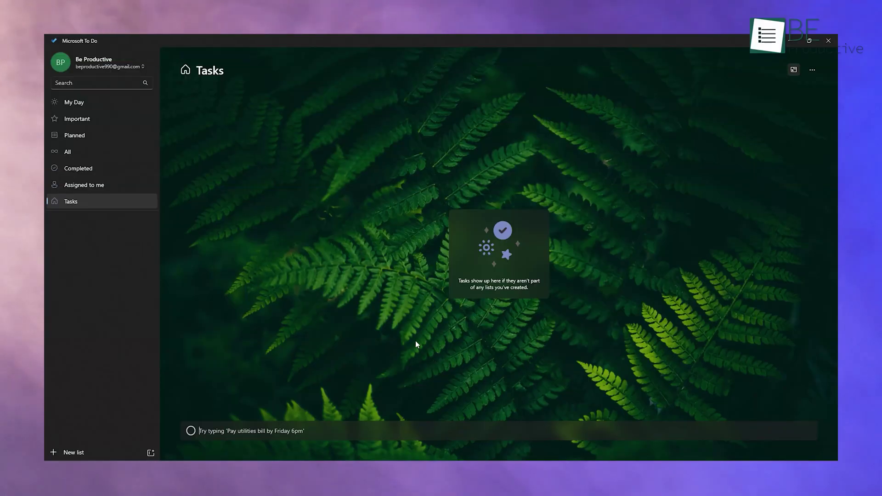
Step: Add a 'Buy Groceries' task to My Day and open its details
click(110, 99)
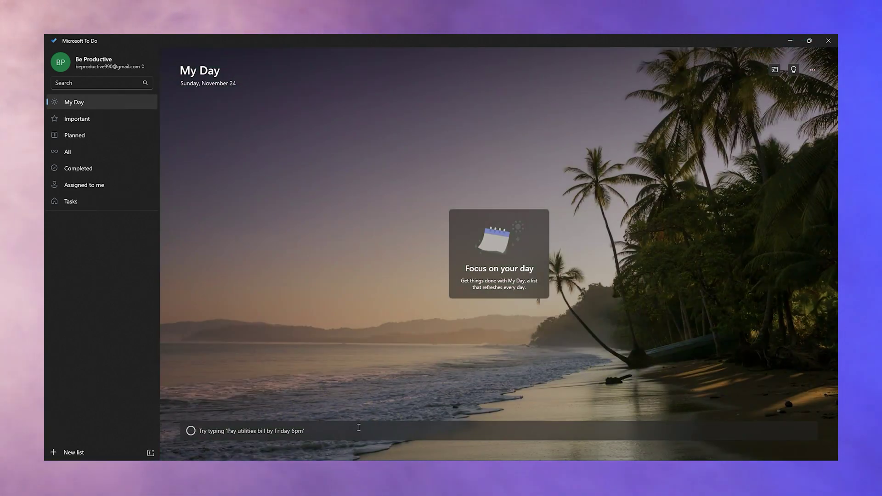
text(Buy Gro)
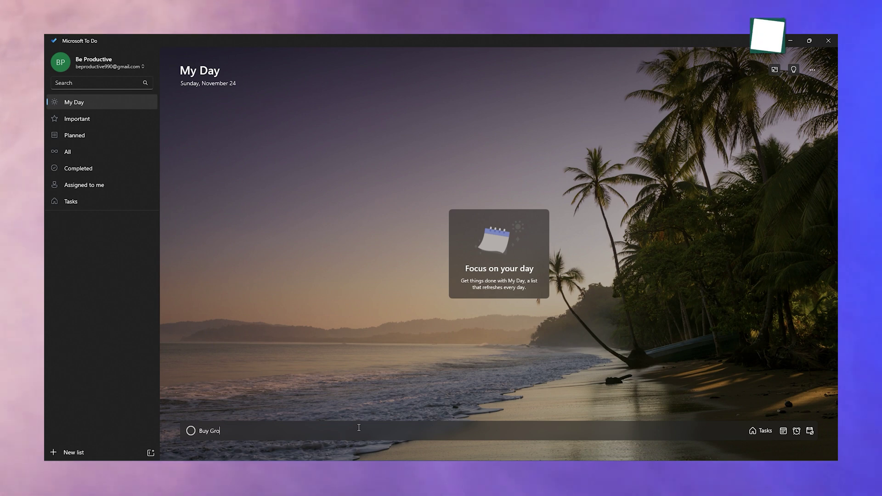
text(ceries)
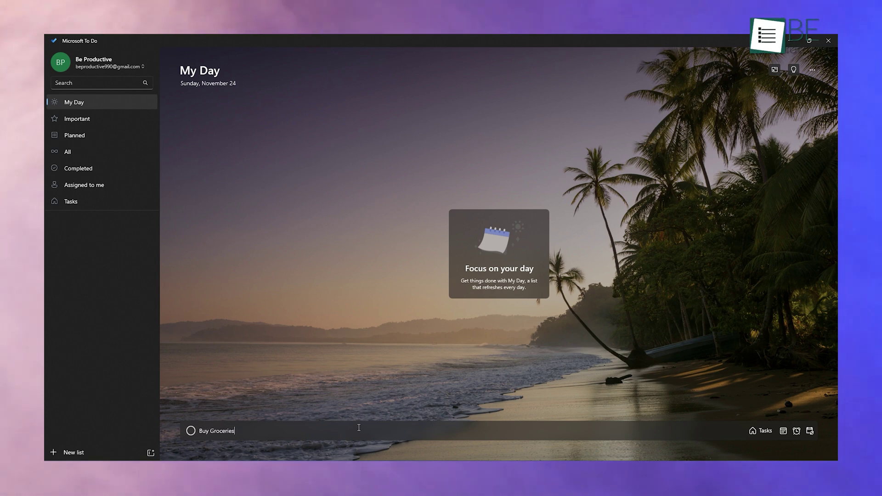
key(Return)
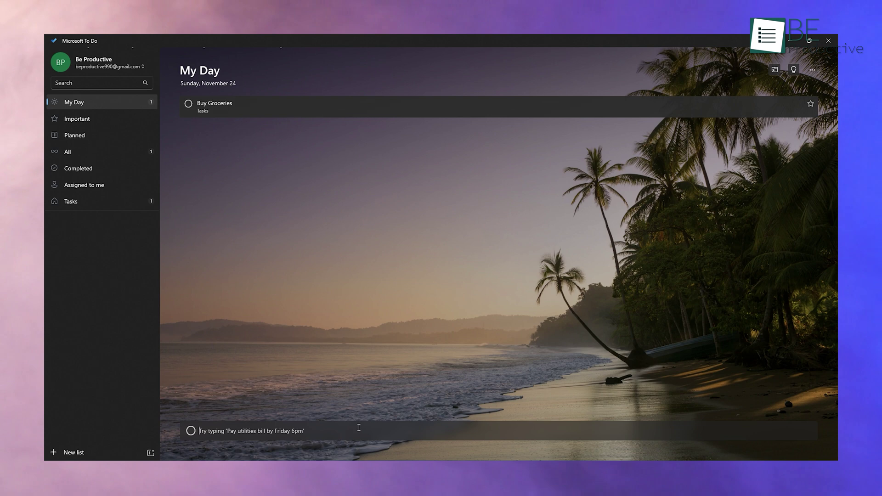
click(414, 106)
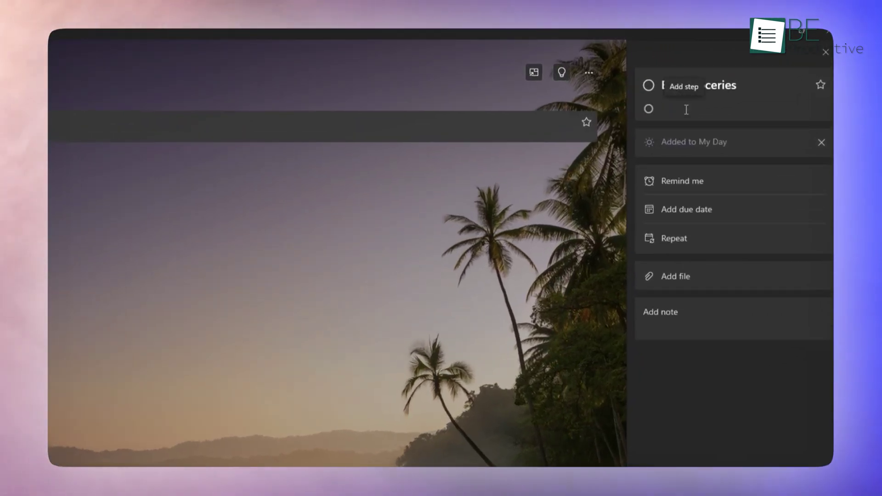
Step: Give Buy Groceries the steps Milk, Bread and Apples
click(686, 110)
text(Milk)
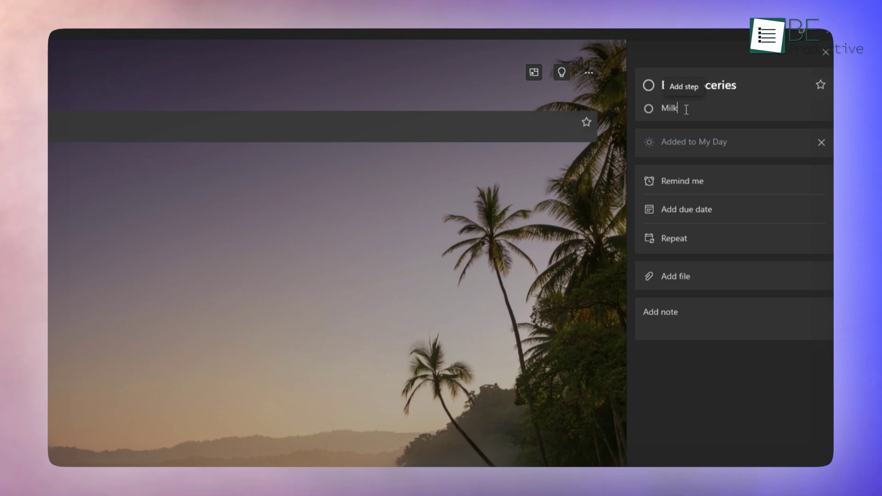
key(Return)
text(Bread)
key(Return)
text(Apples)
key(Return)
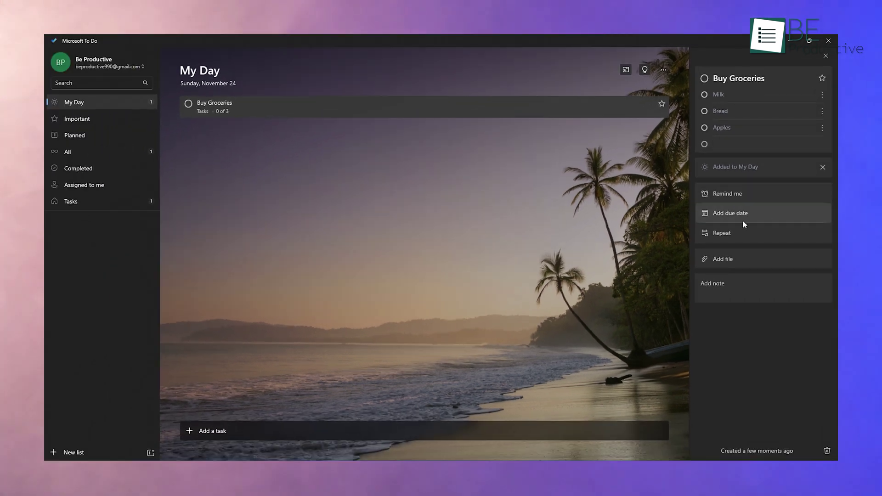
Step: Check the reminder and due date choices for Paying bills, delete it, then view Meeting's repeat options
click(732, 199)
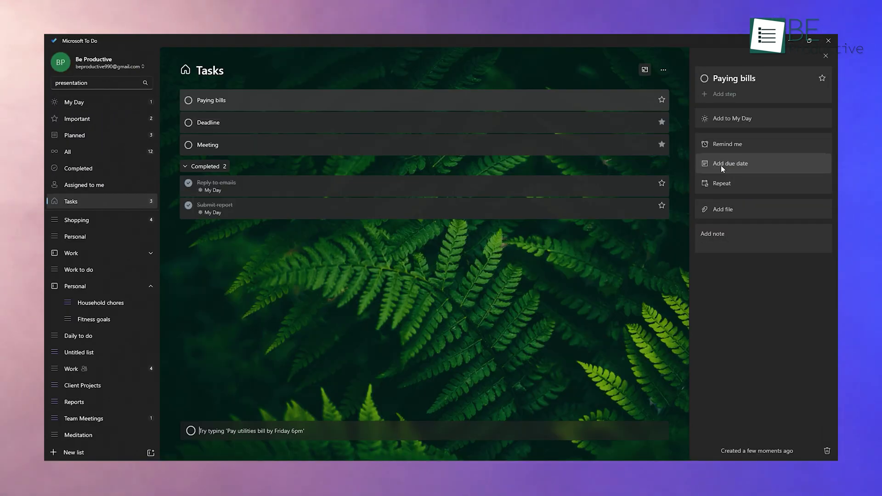
click(721, 166)
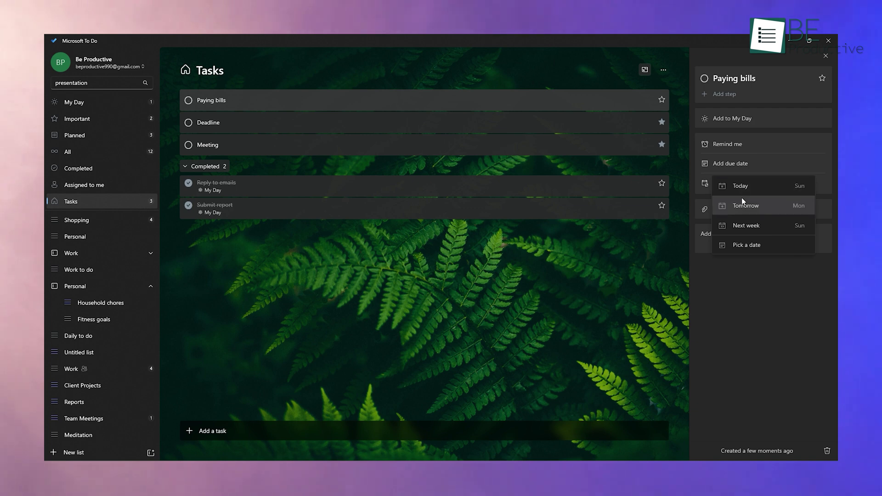
click(746, 290)
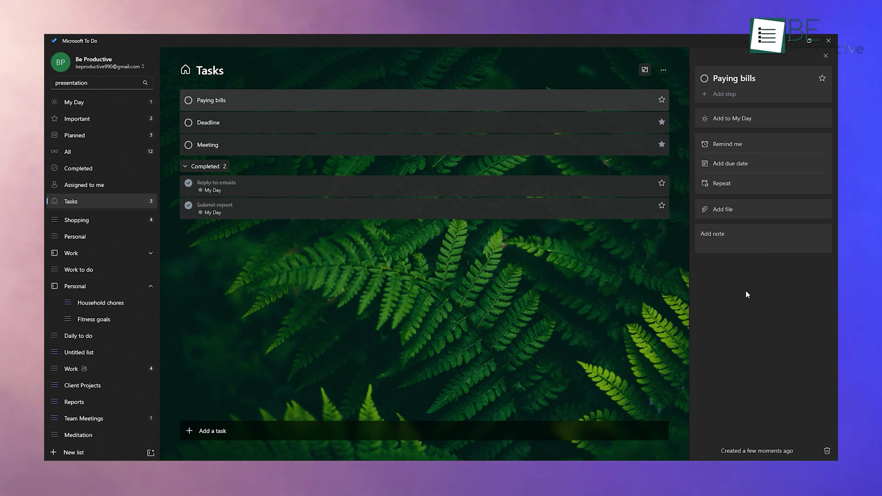
key(Delete)
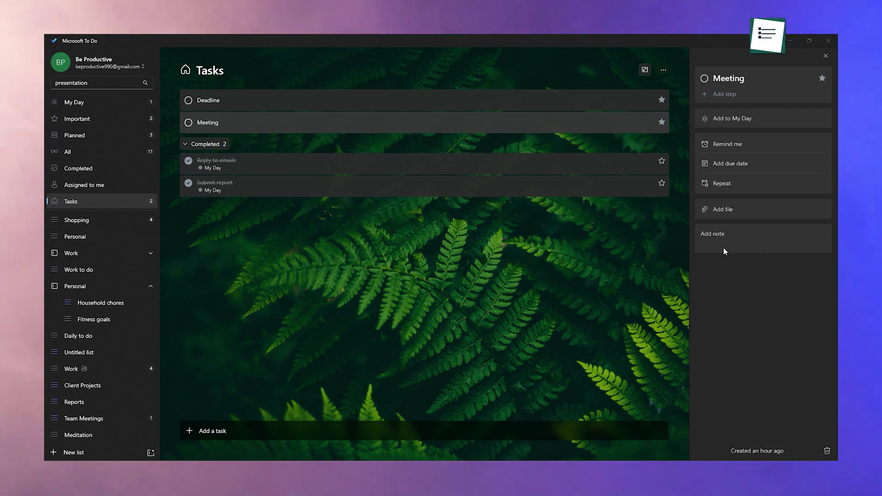
click(729, 182)
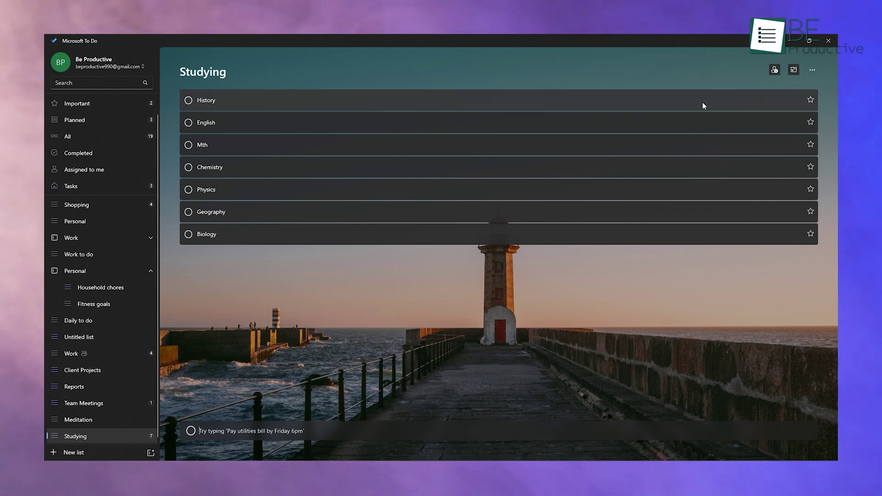
Step: Look through the details of the History, English, Mth, Chemistry and Physics tasks in Studying
click(687, 106)
click(621, 131)
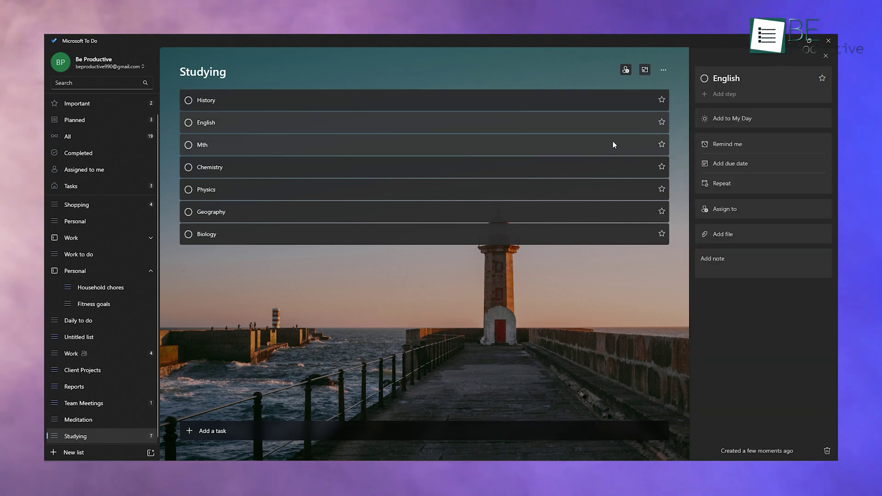
click(612, 143)
click(605, 170)
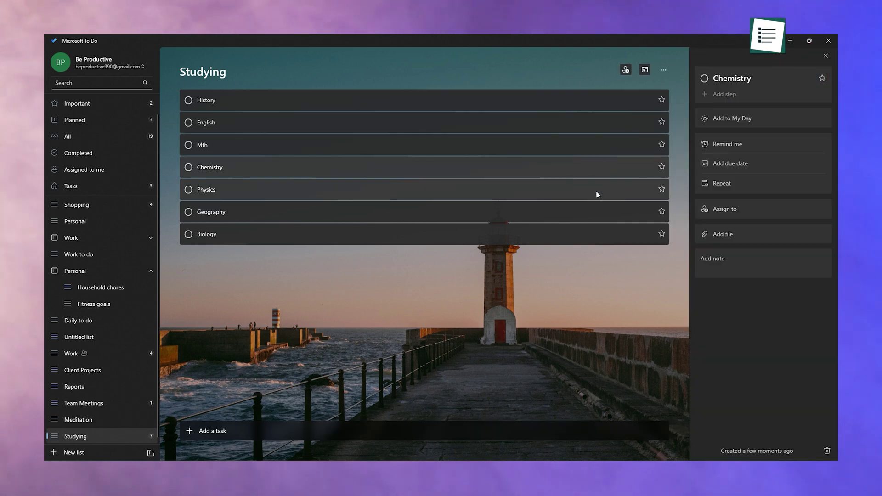
click(597, 192)
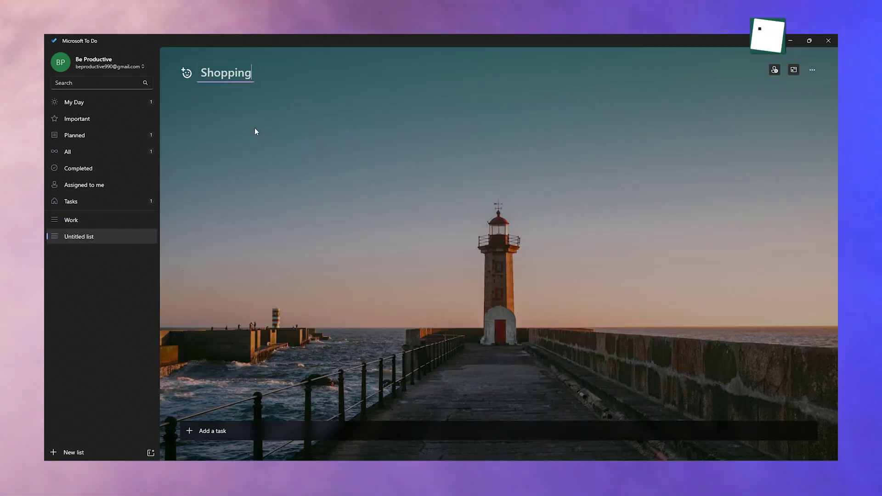
Step: Create the Shopping list and another new list, moving Daily to do lower in the sidebar
key(Return)
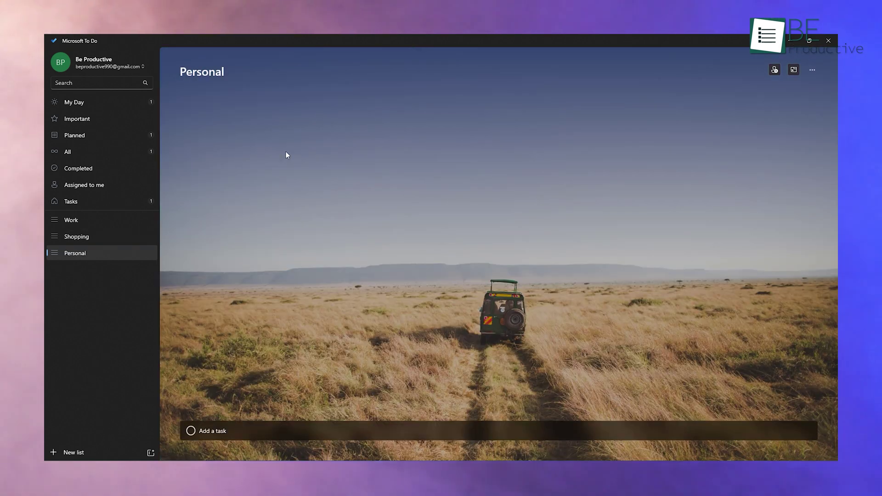
click(67, 453)
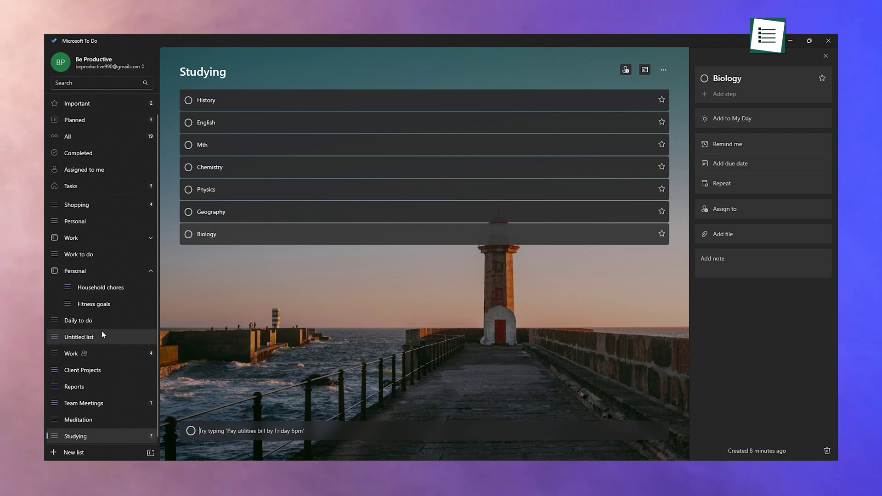
drag(88, 322, 81, 363)
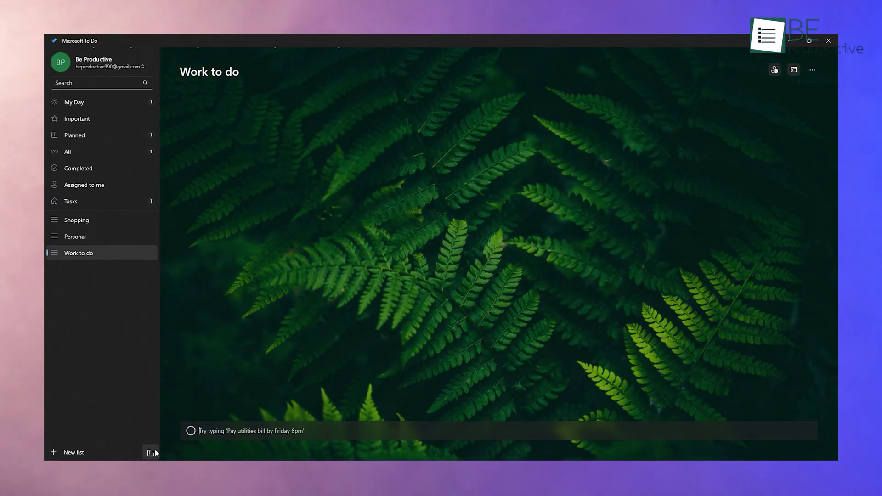
Step: Name a new group Work, drag Deadlines into it, and move Household chores into the Personal group
double_click(83, 270)
text(Work)
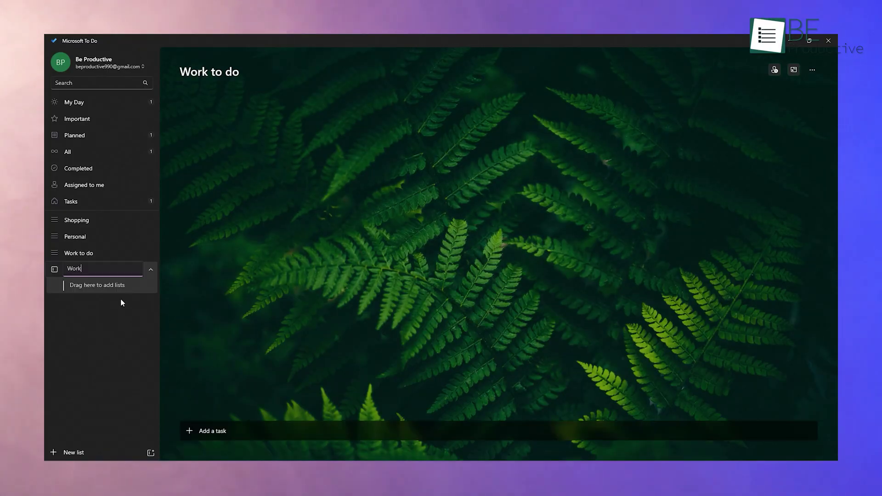
key(Return)
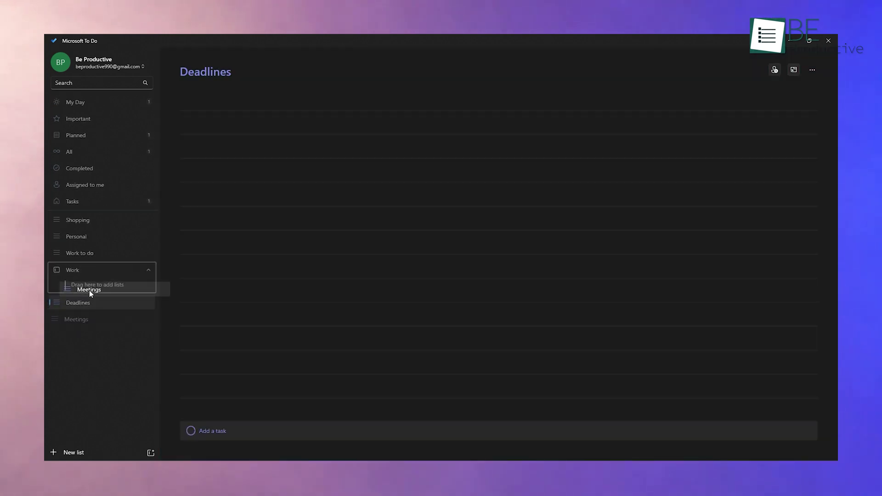
drag(89, 290, 79, 294)
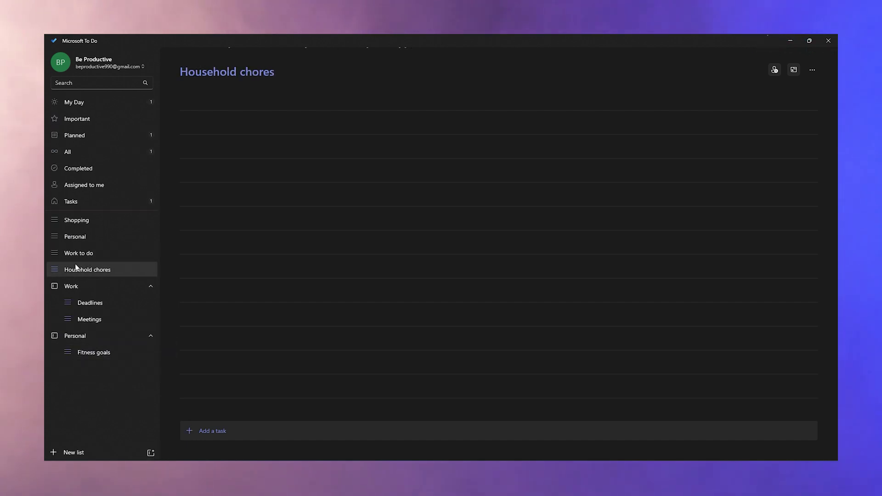
drag(74, 267, 95, 337)
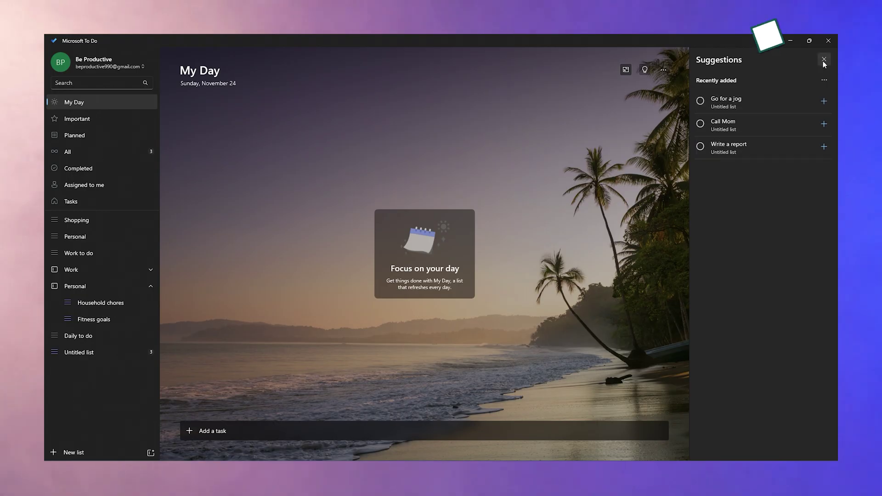
Step: Add Write a report, Call Mom and Go for a jog from the Suggestions pane, then close it
click(824, 59)
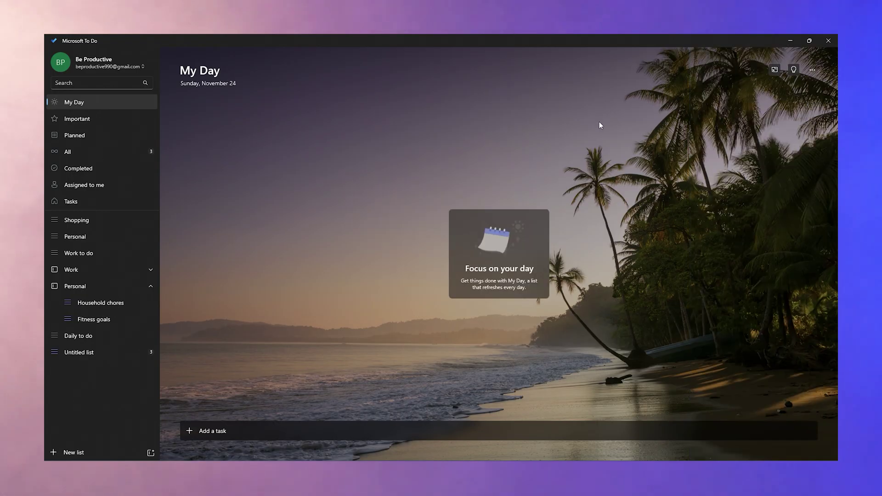
click(793, 70)
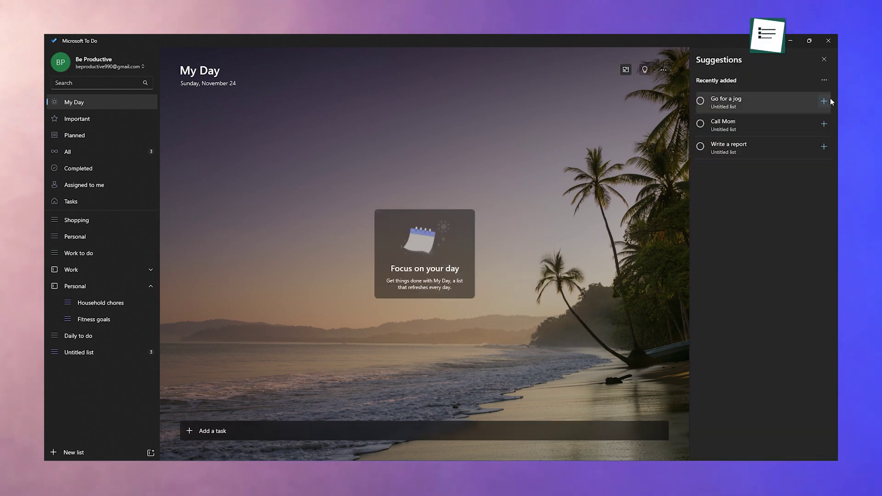
click(823, 147)
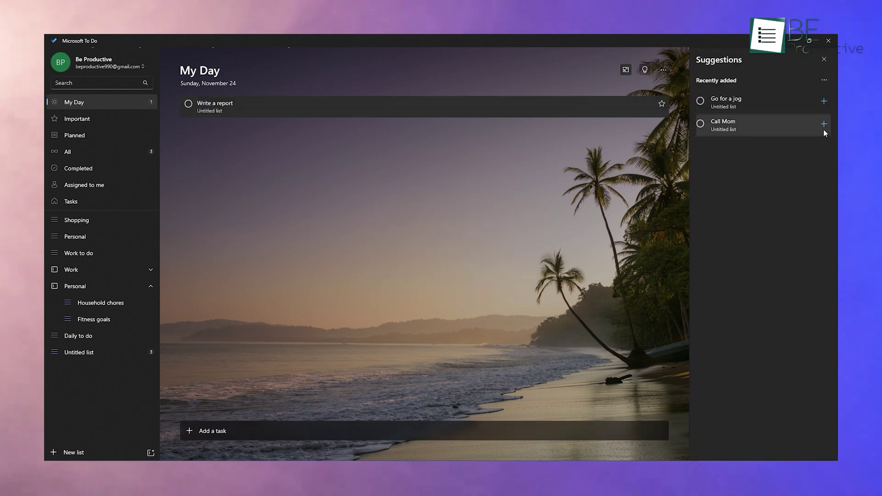
click(824, 125)
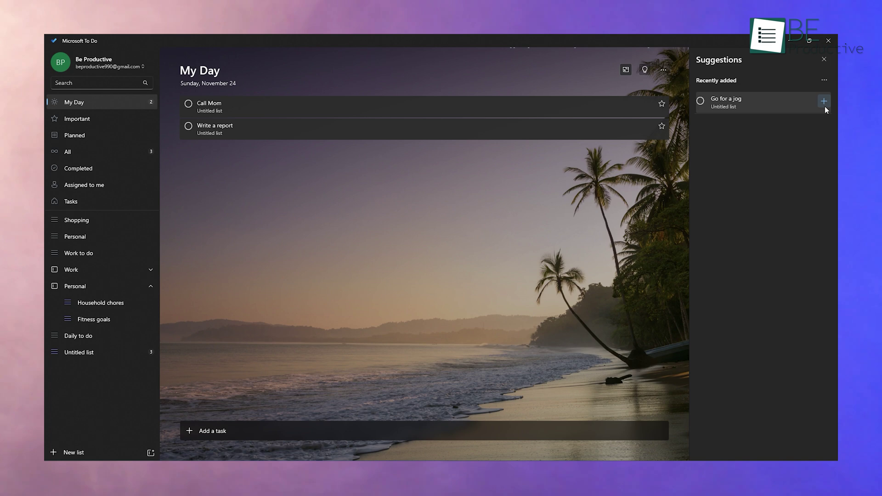
click(825, 104)
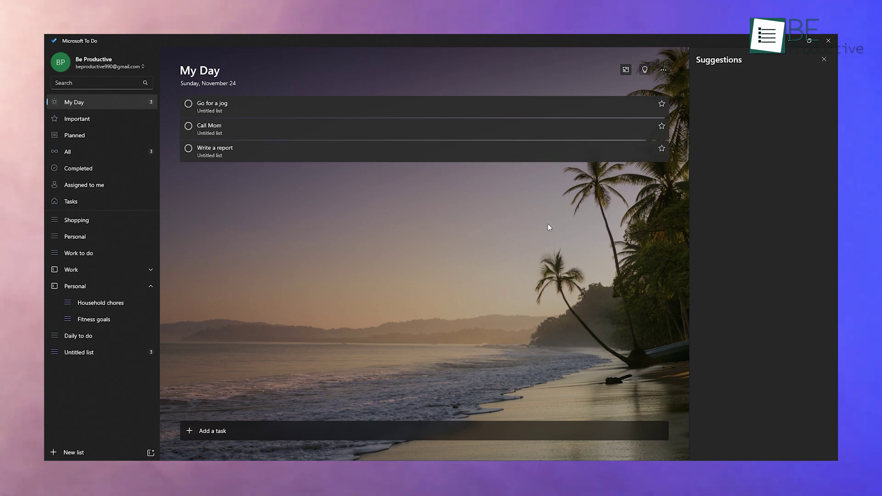
key(ctrl+n)
click(825, 61)
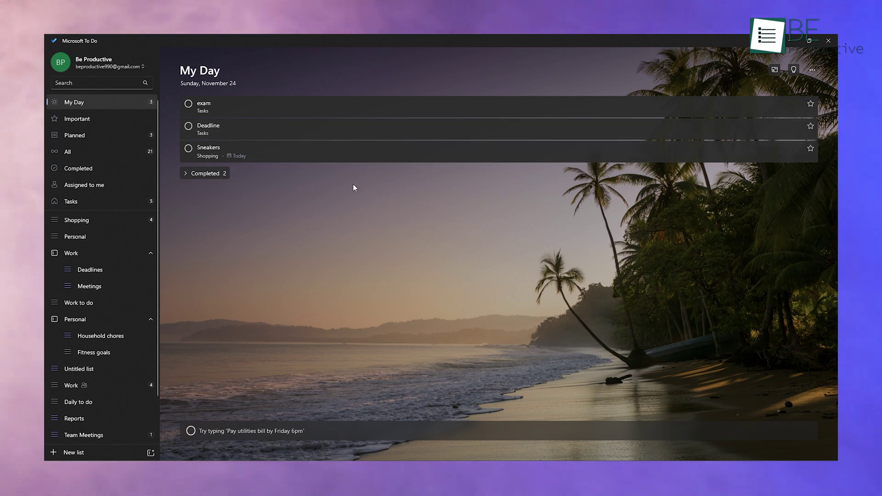
Step: Star the exam and Deadline tasks and view them in the Important list
click(319, 123)
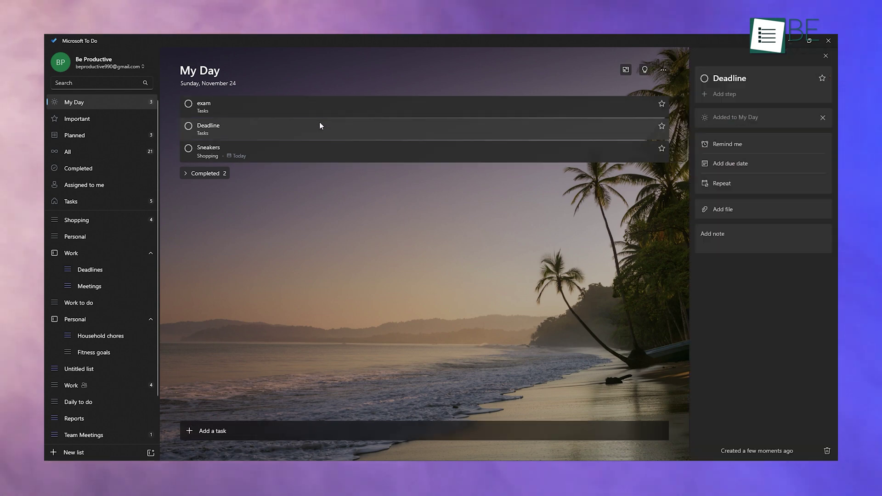
click(314, 111)
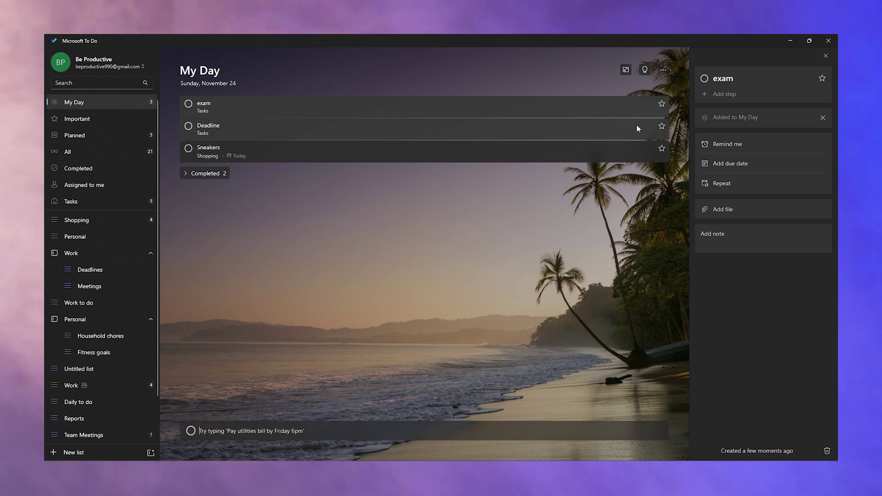
click(662, 126)
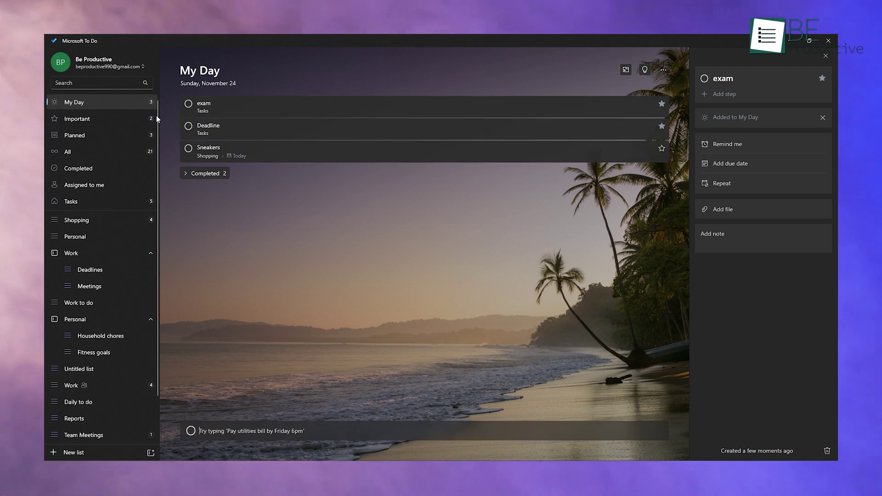
click(122, 117)
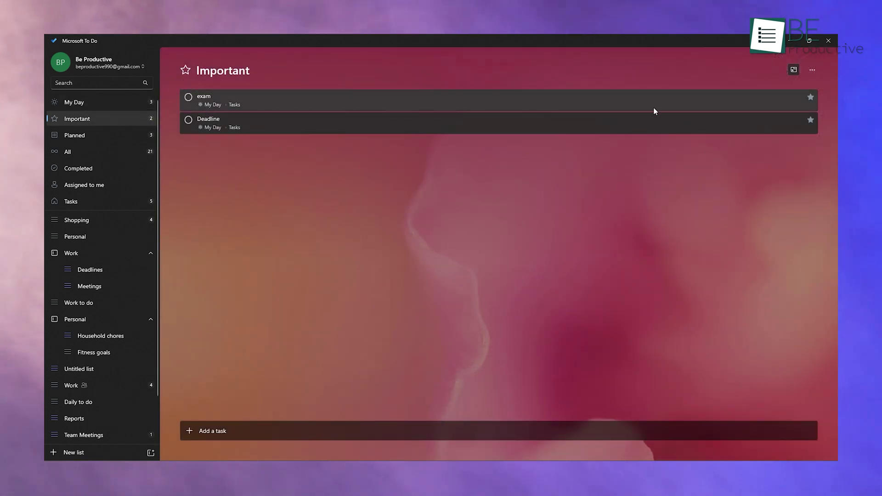
click(602, 103)
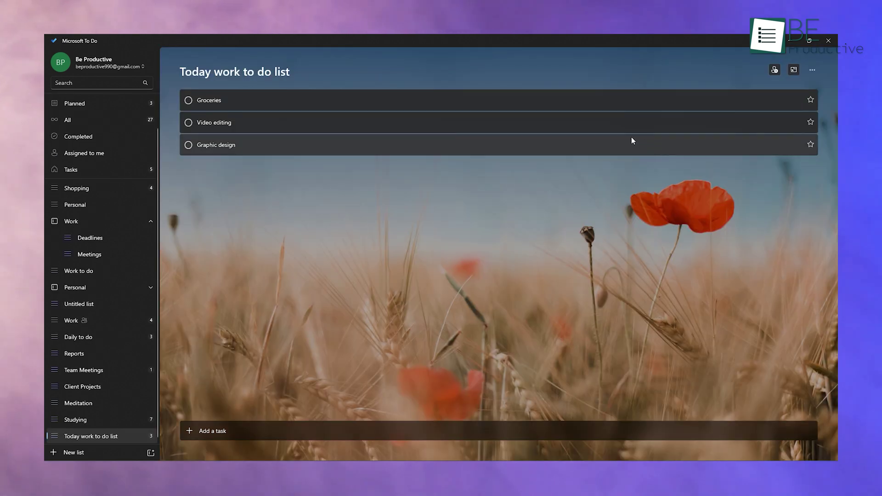
Step: Star Groceries as important and create an invitation link to share the Family vacation list
click(810, 101)
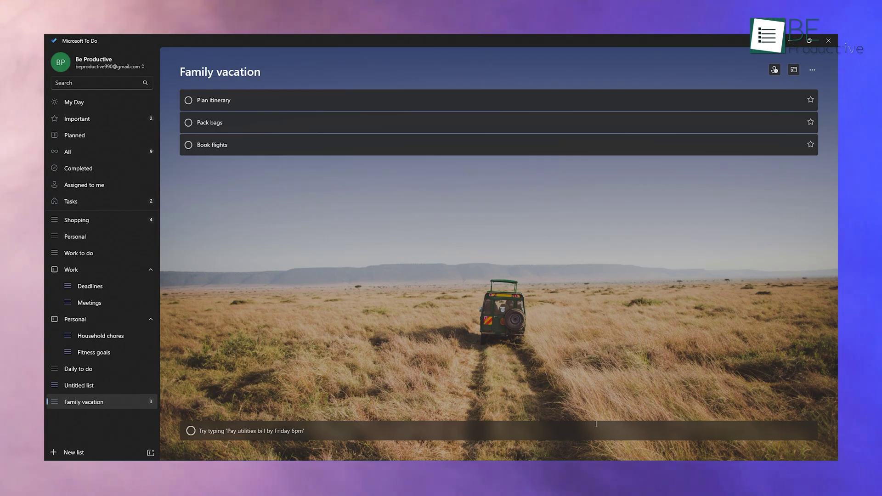
click(776, 70)
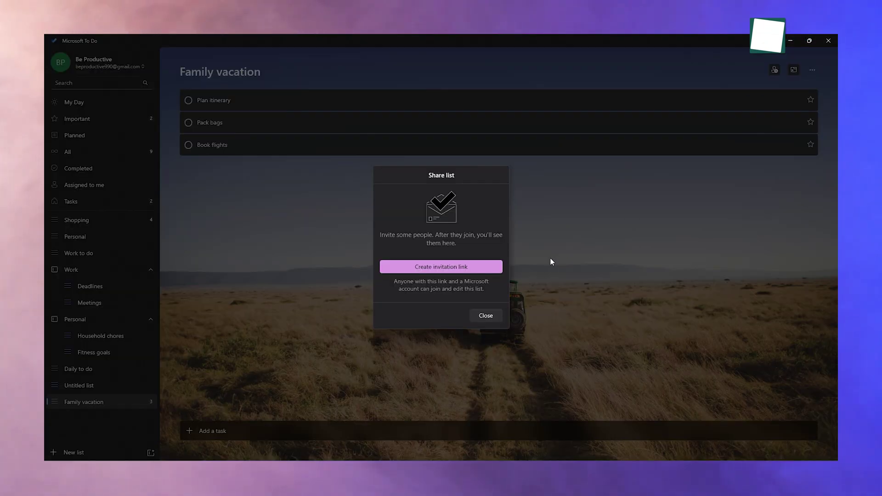
click(470, 266)
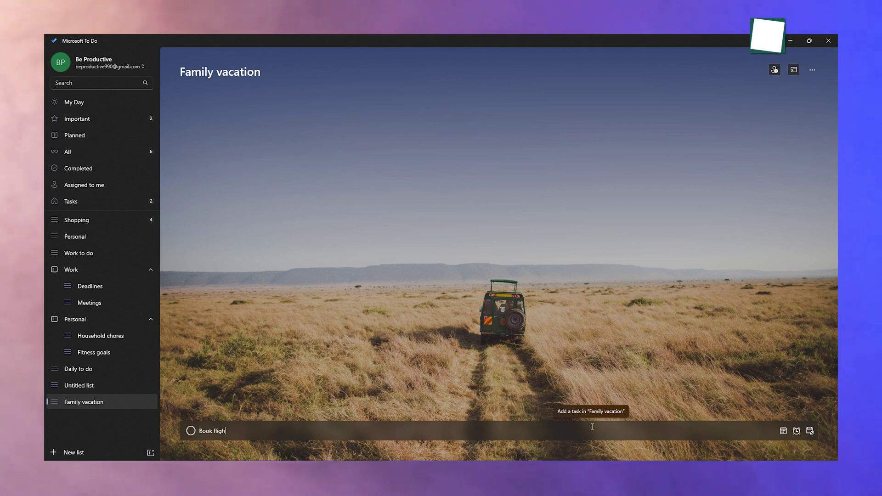
Step: Add the tasks Book flights, Pack bags and Plan itinerary to Family vacation, then reopen its sharing options
key(Return)
text(Pack bags)
key(Return)
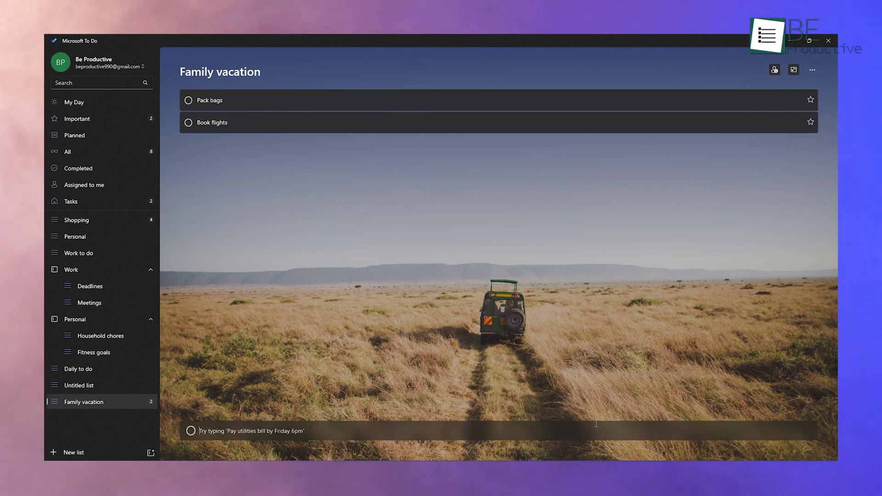
key(Return)
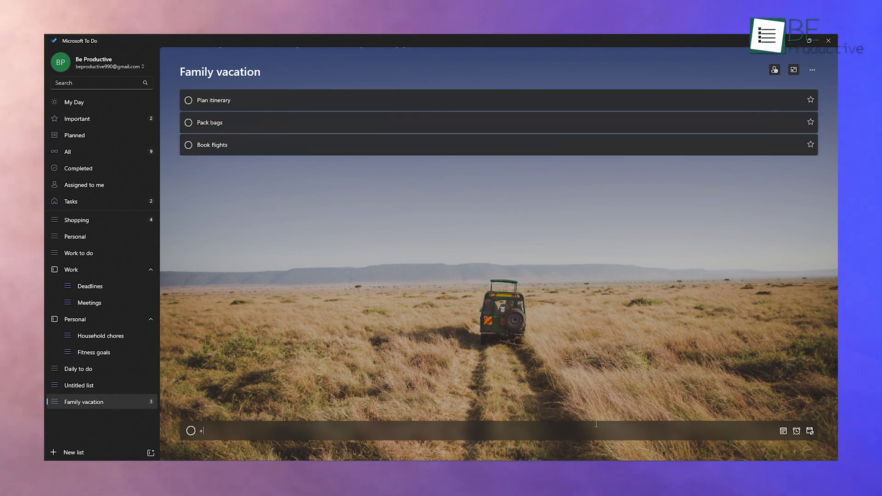
click(777, 70)
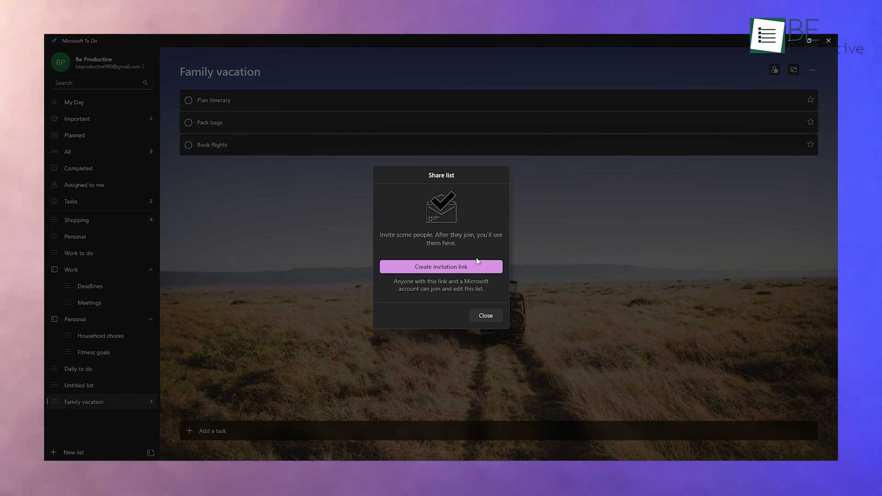
Step: Create and copy an invitation link, then review the Work list's members
click(470, 263)
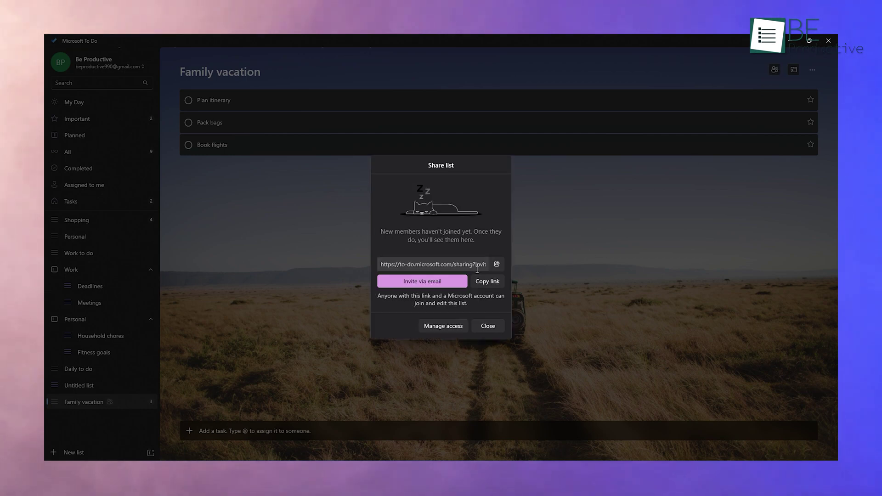
click(487, 281)
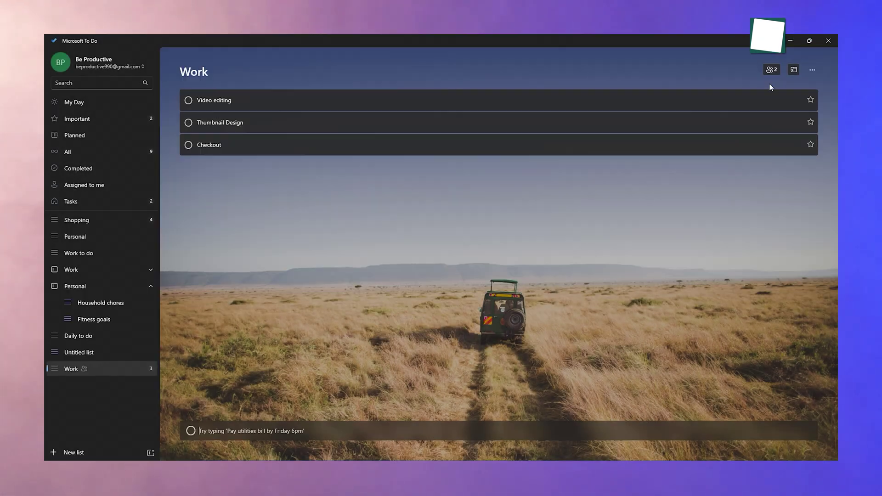
click(774, 69)
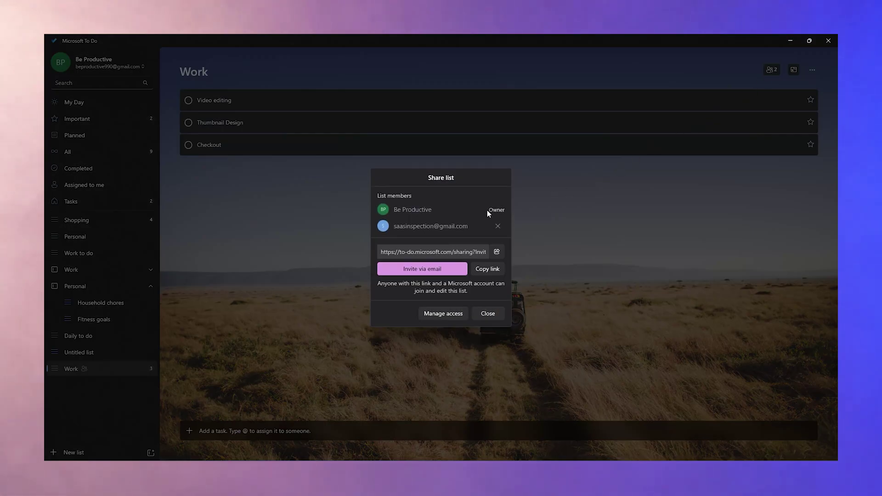
click(492, 317)
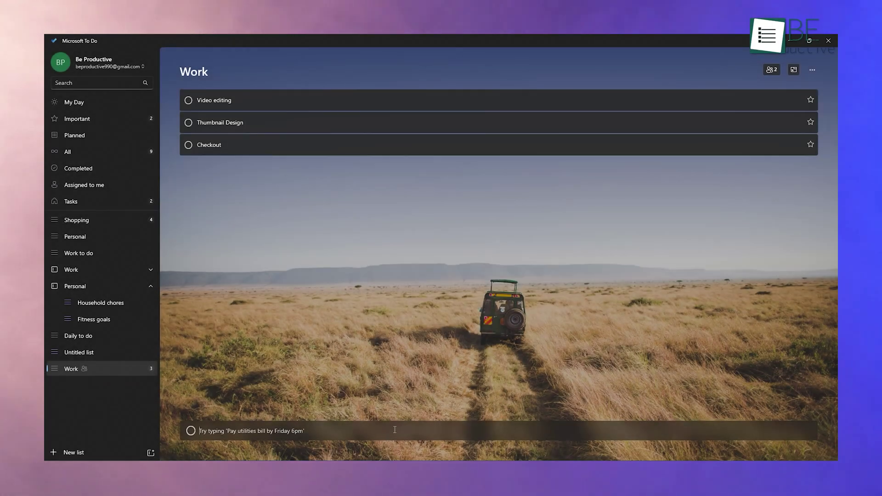
Step: Add a Work task that @-mentions the other list member
click(395, 429)
text(@s)
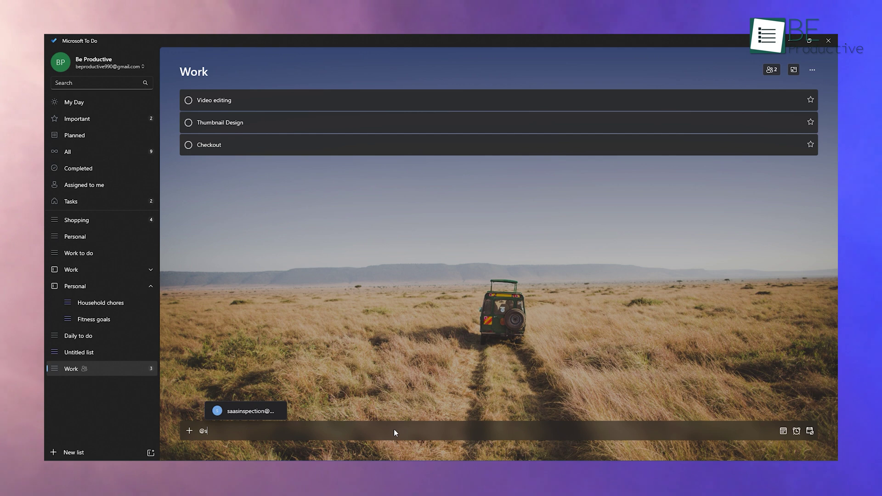
click(252, 412)
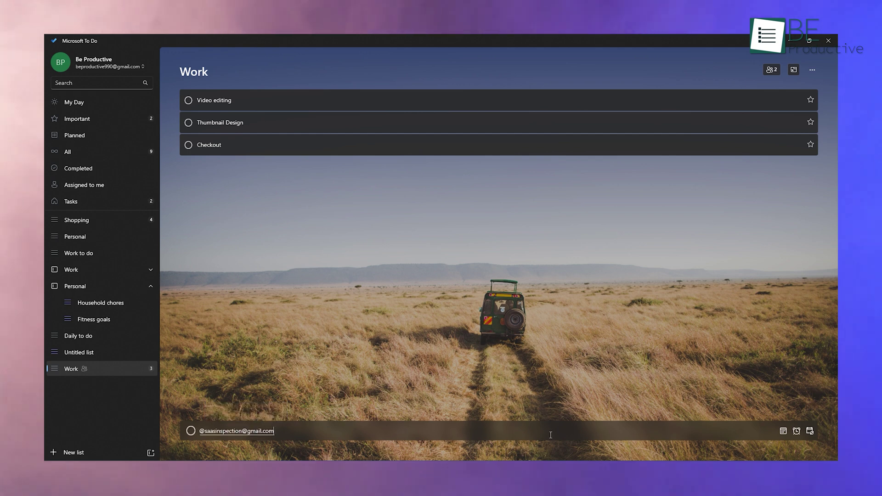
key(Return)
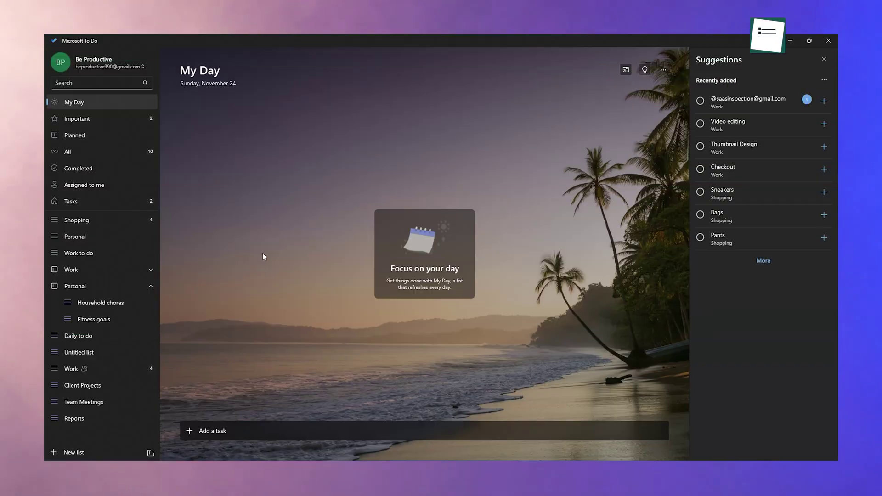
Step: Create a new list group named WORK
click(73, 381)
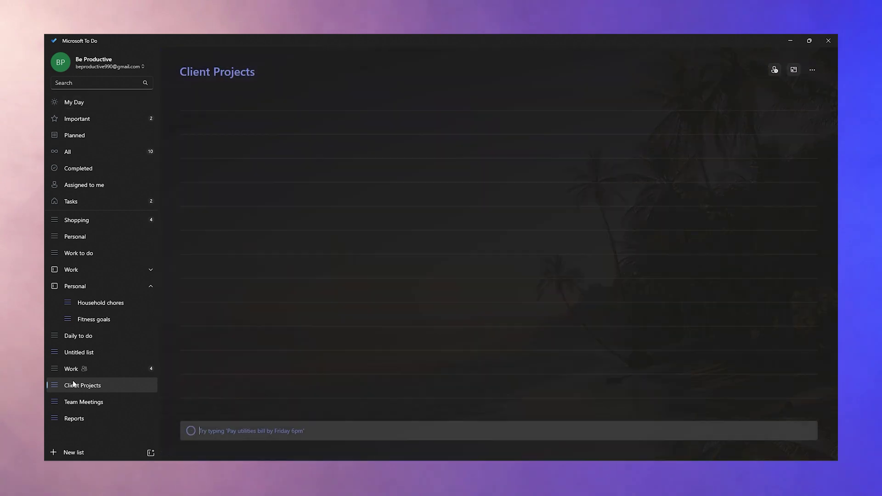
click(73, 407)
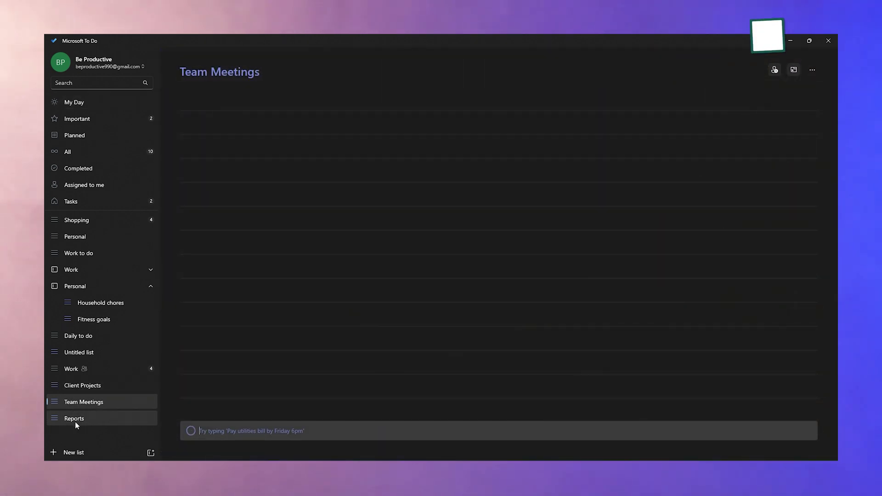
click(76, 420)
click(149, 453)
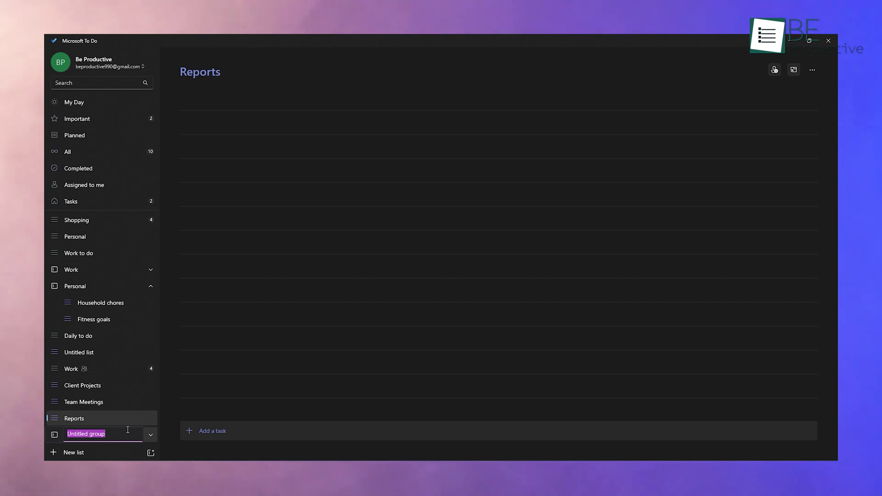
click(74, 385)
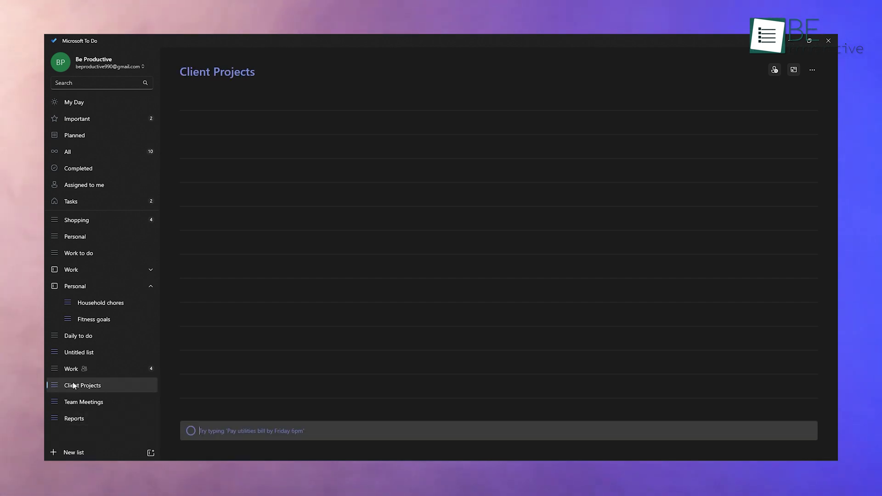
click(72, 406)
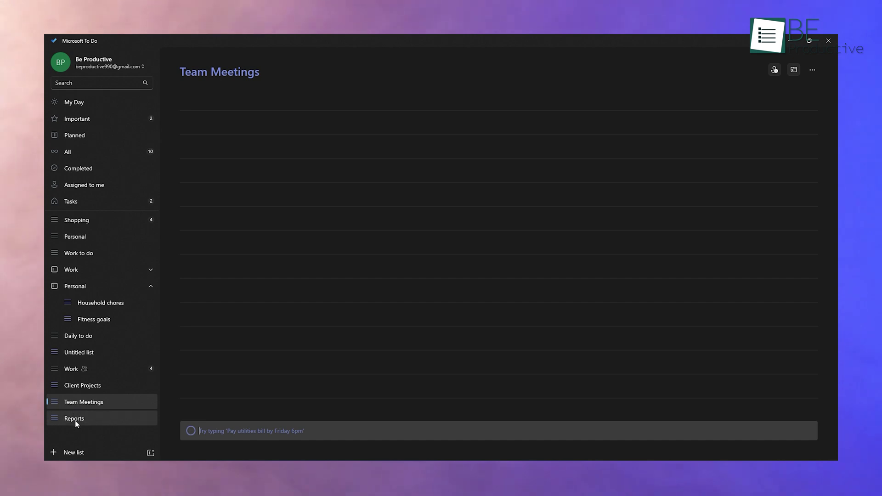
click(75, 419)
click(151, 453)
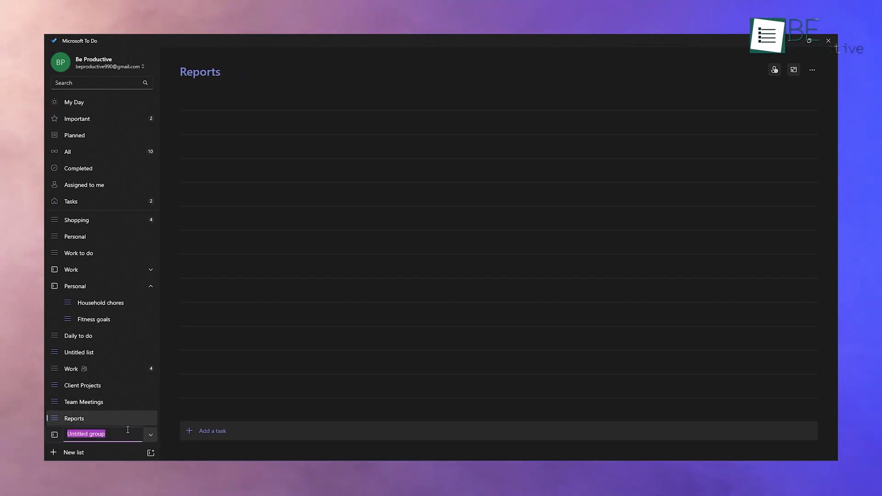
key(Return)
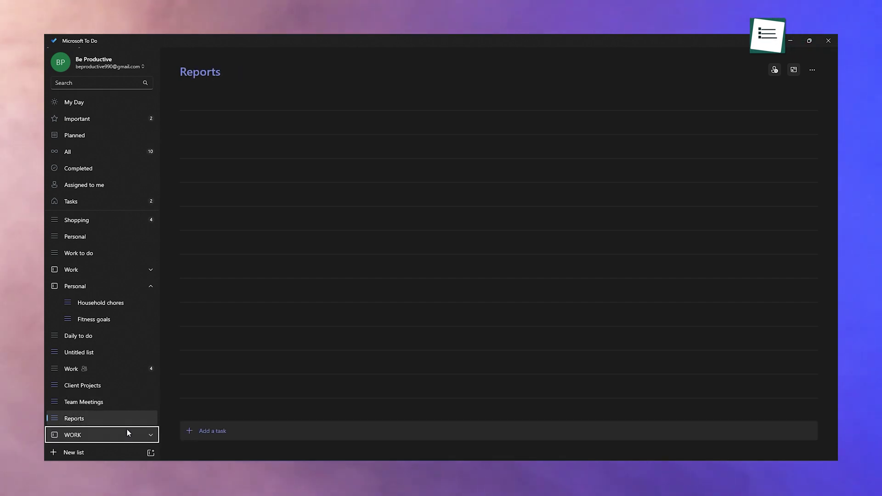
Step: Move Client Projects, Team Meetings and Reports into the WORK group and expand it
drag(126, 386, 95, 416)
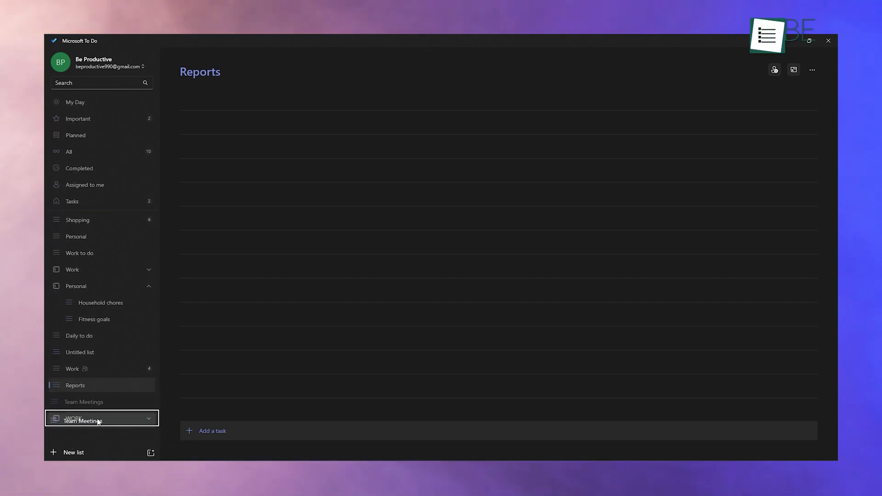
drag(92, 385, 101, 401)
click(104, 387)
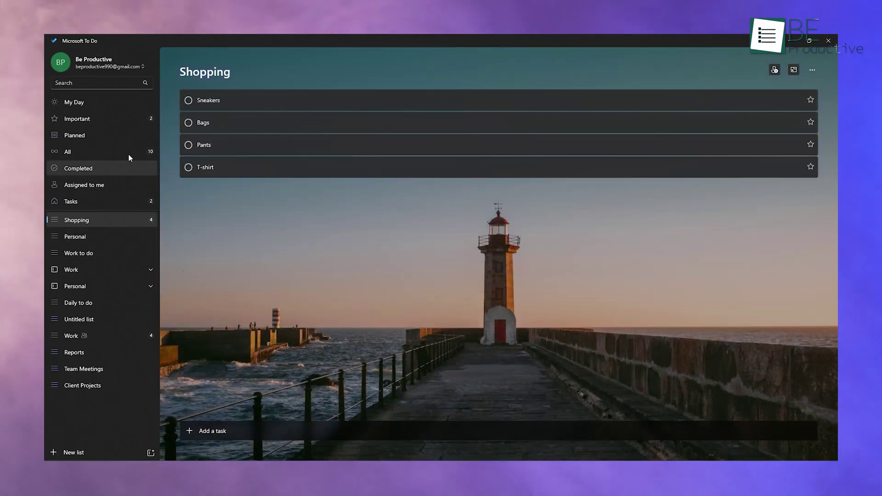
Step: Search for 't', open the T-shirt task's details, then clear the search
text(t)
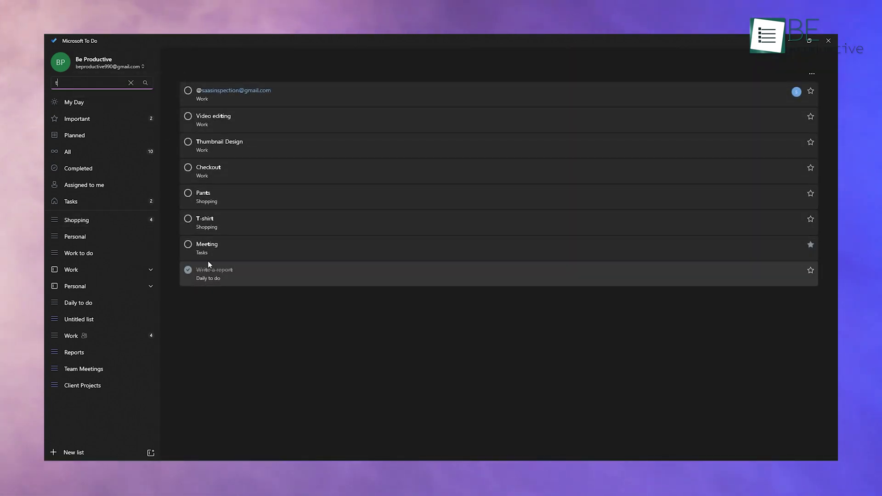
click(215, 229)
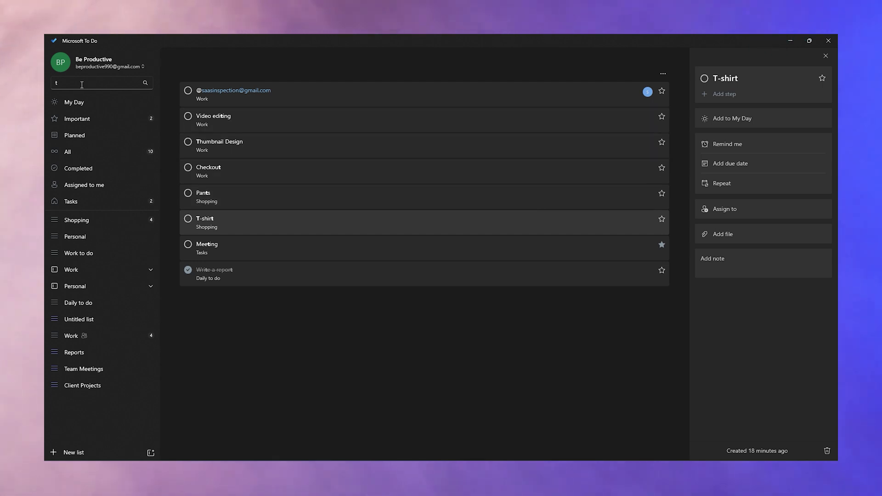
key(ctrl+f)
key(BackSpace)
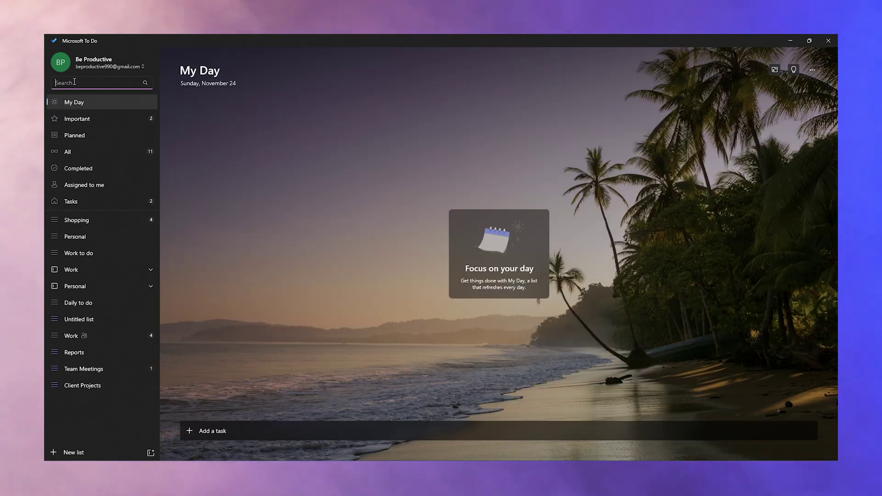
Step: Search for 'prese' and open the presentation task's details
text(presentation)
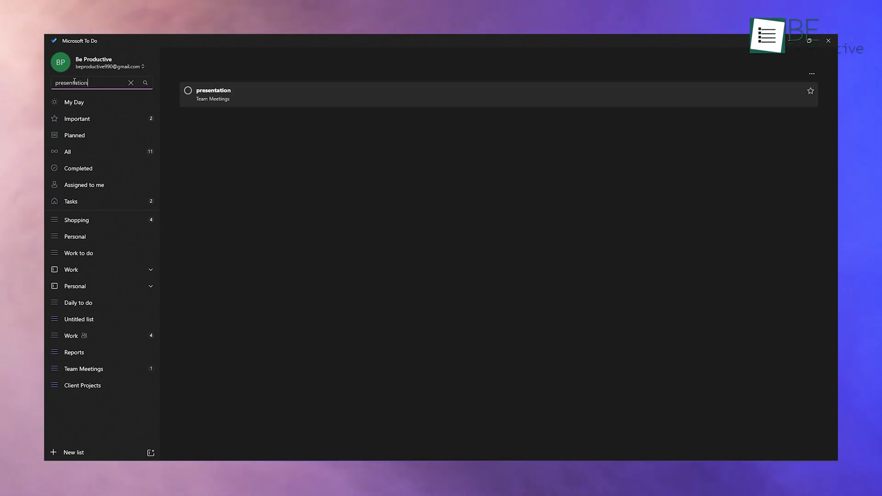
click(238, 88)
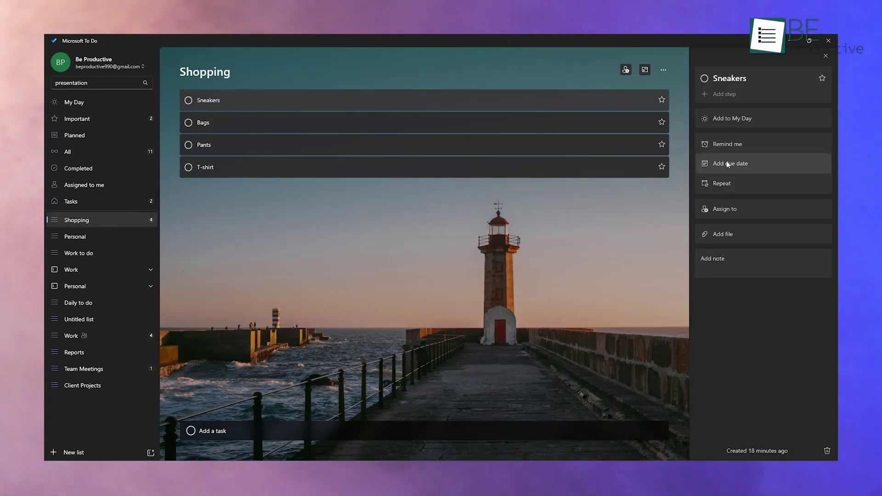
click(726, 164)
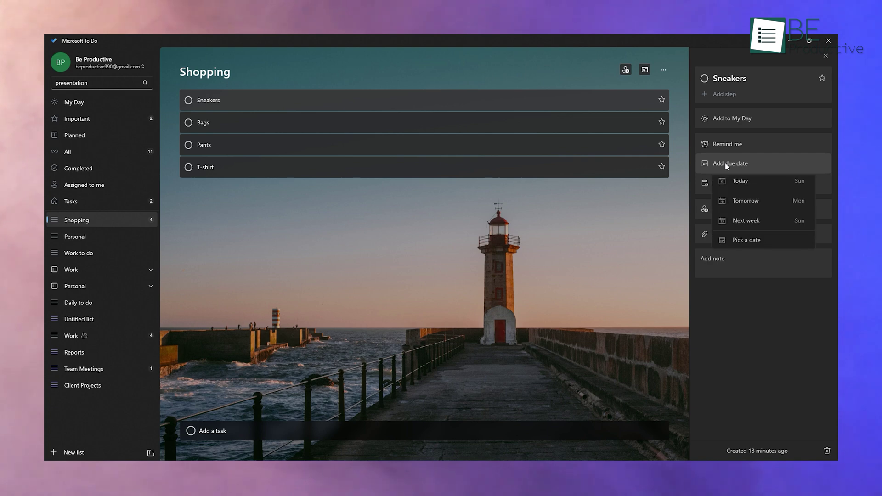
Step: Make Sneakers due Today, Bags due Next week (Sun, Dec 1), and Pants due Tomorrow
click(744, 189)
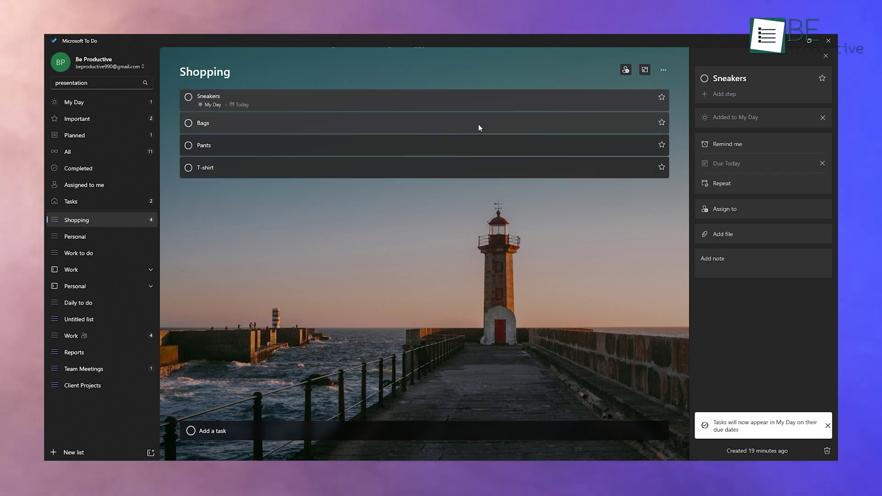
click(489, 131)
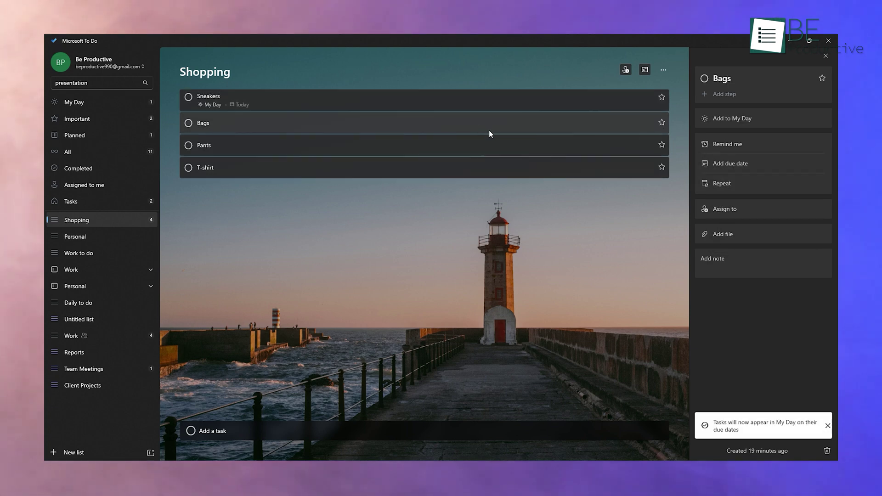
click(730, 164)
click(746, 224)
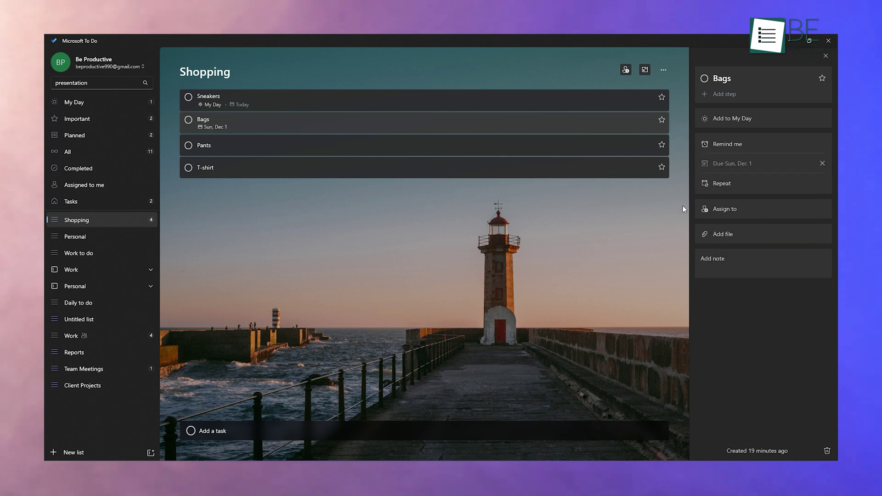
click(302, 145)
click(732, 166)
click(739, 208)
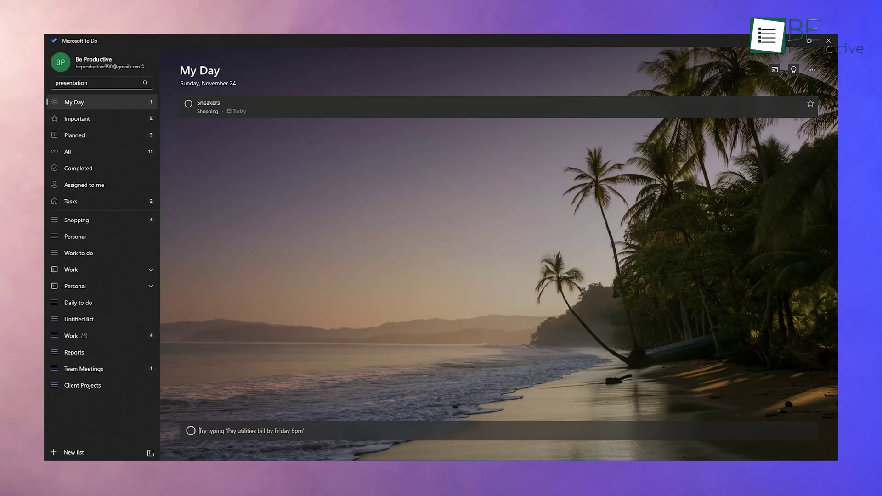
Step: Sort the All list by due date, then by importance
click(811, 70)
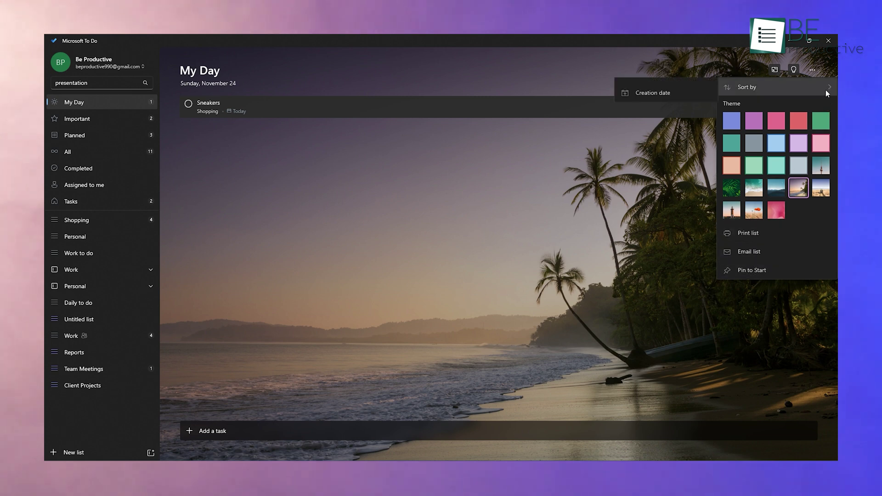
click(634, 182)
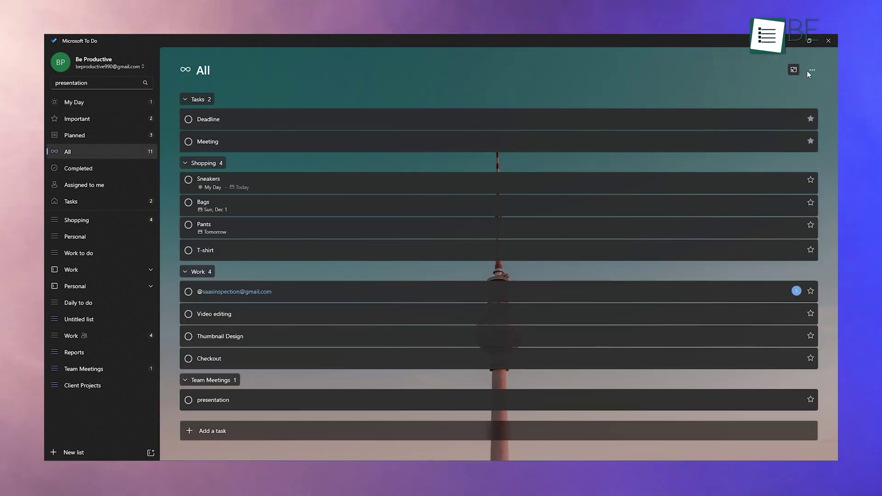
click(812, 70)
mouse_move(781, 87)
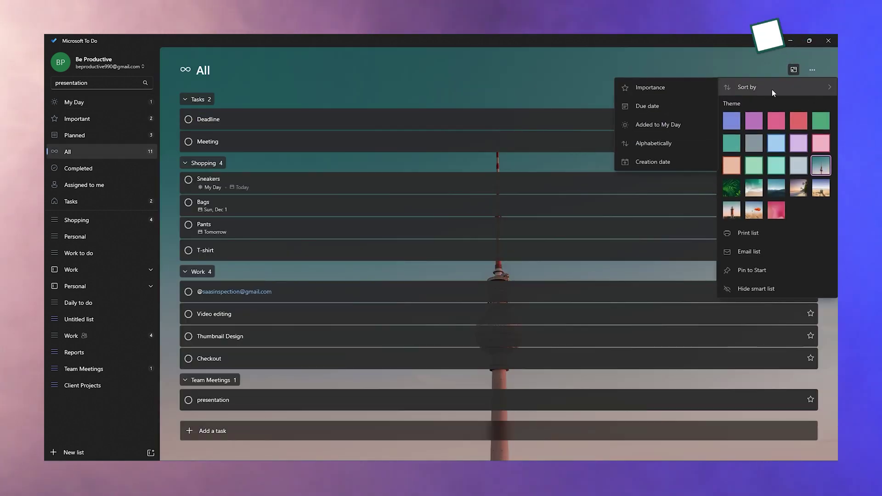
click(689, 110)
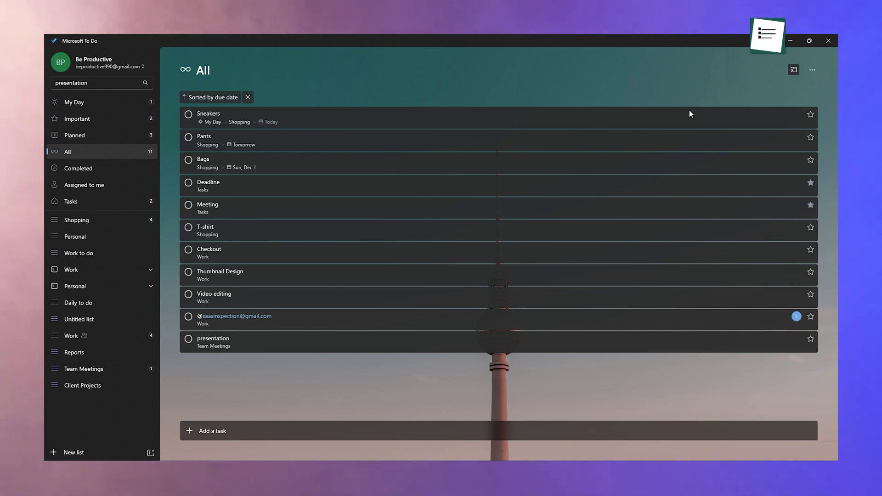
click(811, 70)
mouse_move(757, 95)
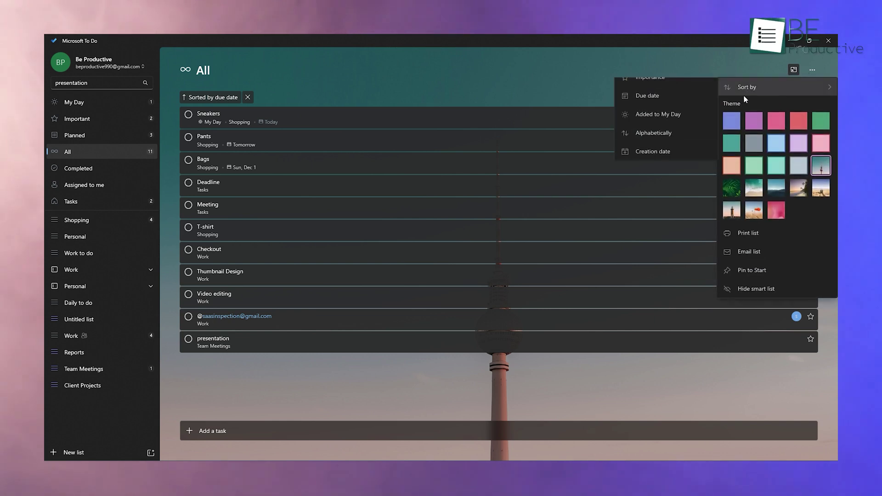
click(670, 88)
Step: Open Important, move the Work group above Work to do, and reorder Client Projects
click(77, 118)
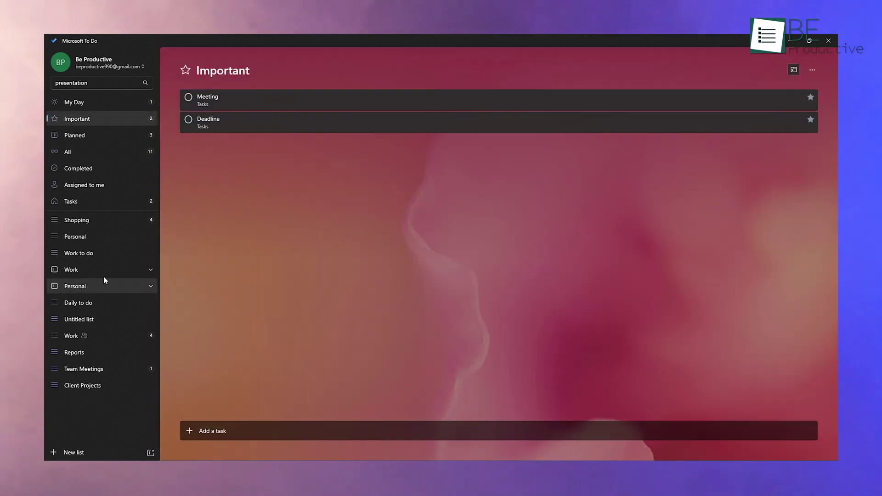
drag(108, 265, 110, 253)
drag(92, 385, 98, 352)
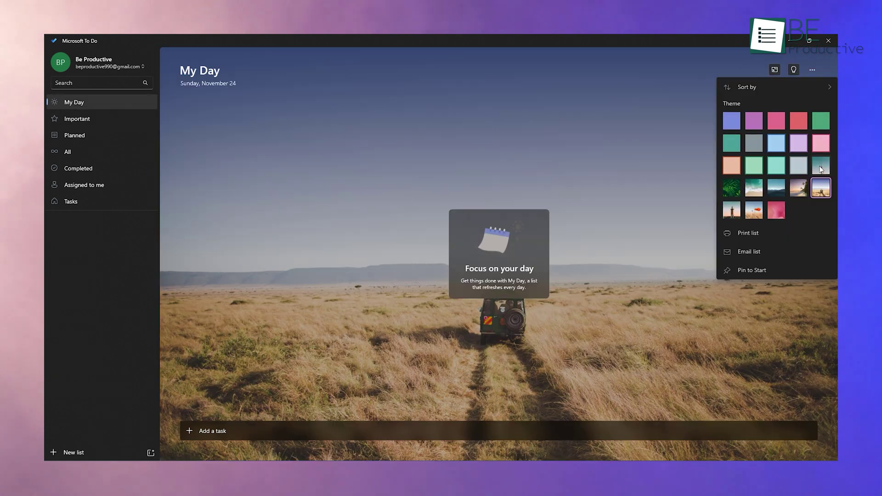
Step: Give My Day the night-desert background theme
click(821, 166)
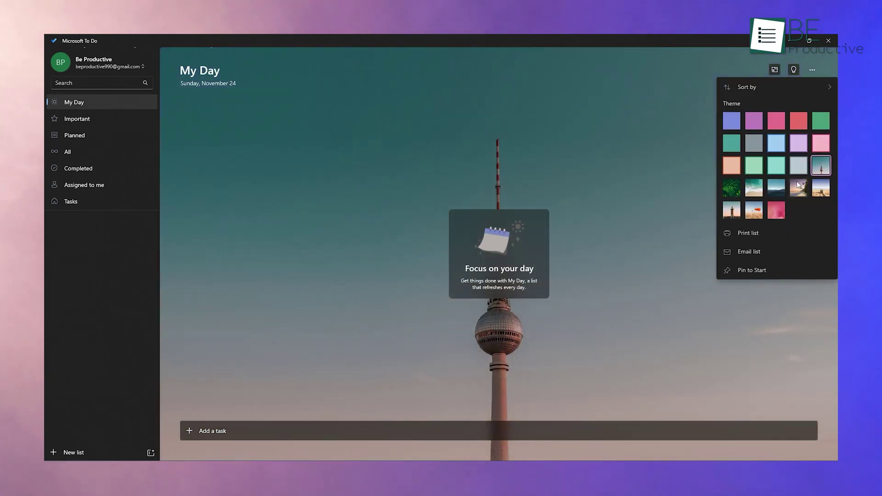
click(798, 187)
click(776, 190)
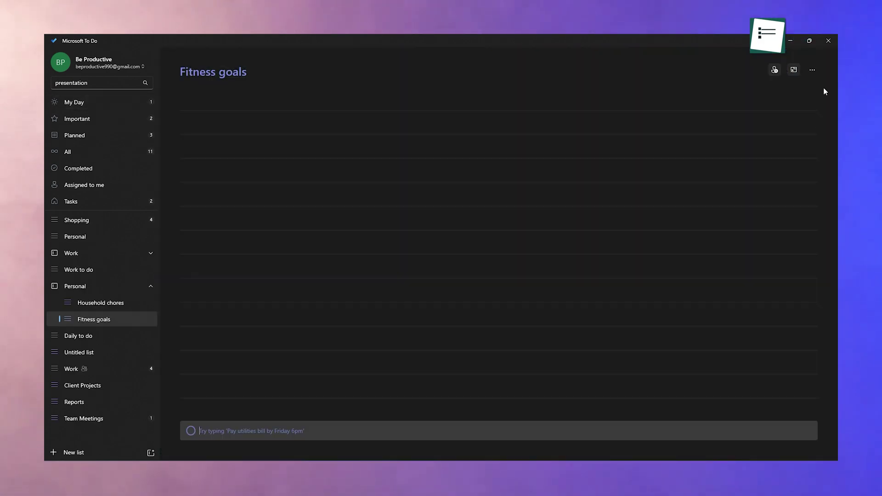
Step: Theme Fitness goals with the poppy-field photo and Meditation with the ocean-beach photo
click(812, 69)
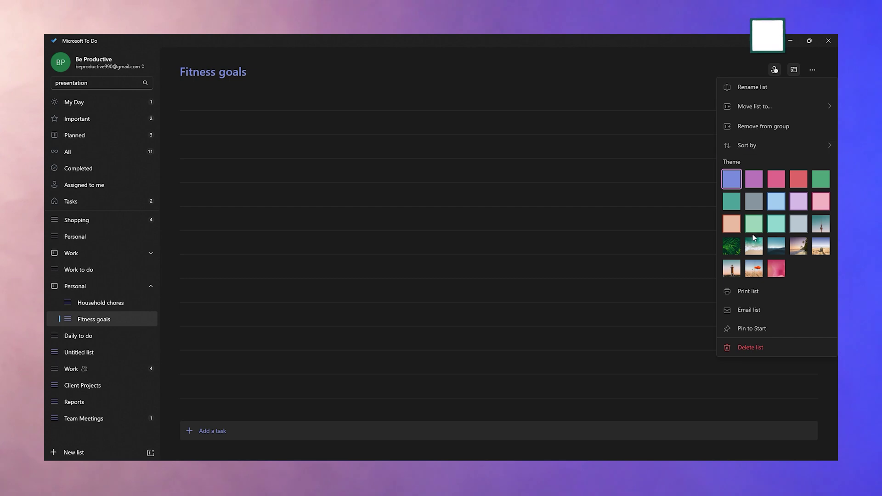
click(752, 270)
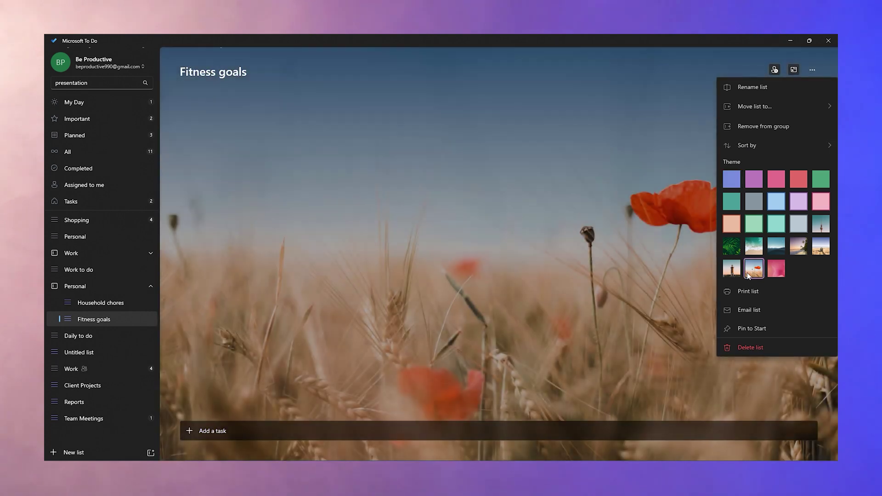
click(822, 247)
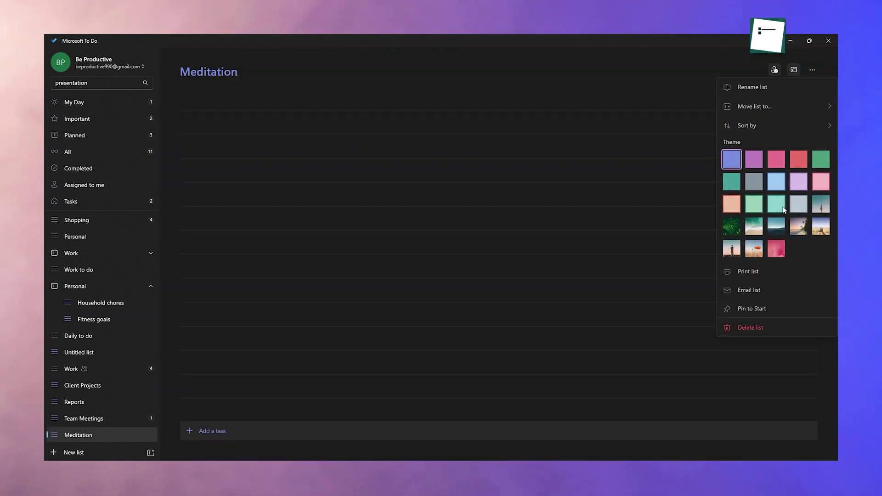
click(757, 230)
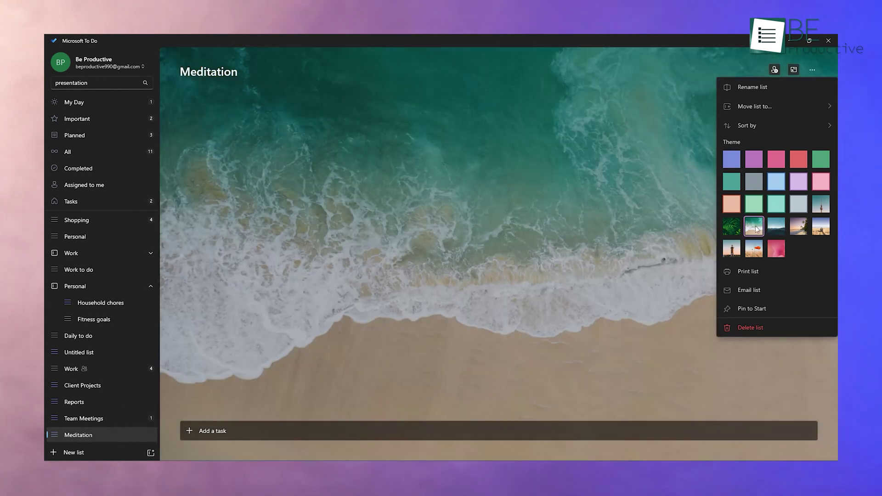
click(655, 243)
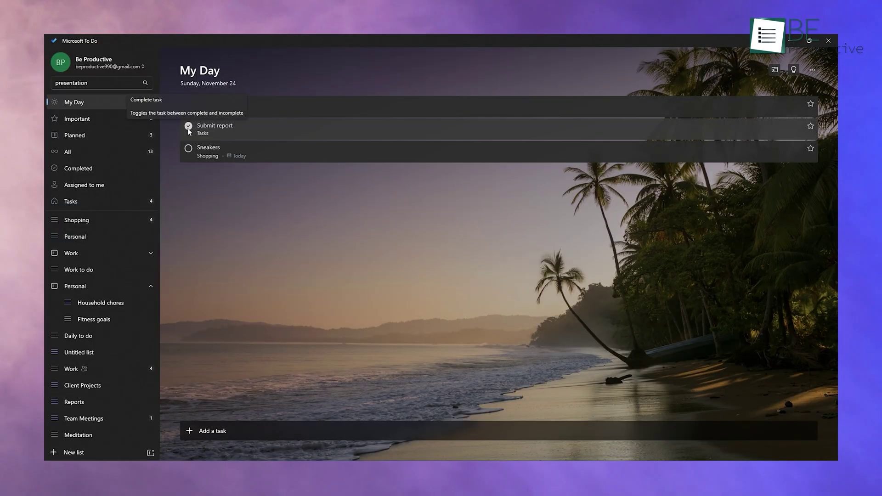
Step: Check off Submit report in My Day
click(189, 127)
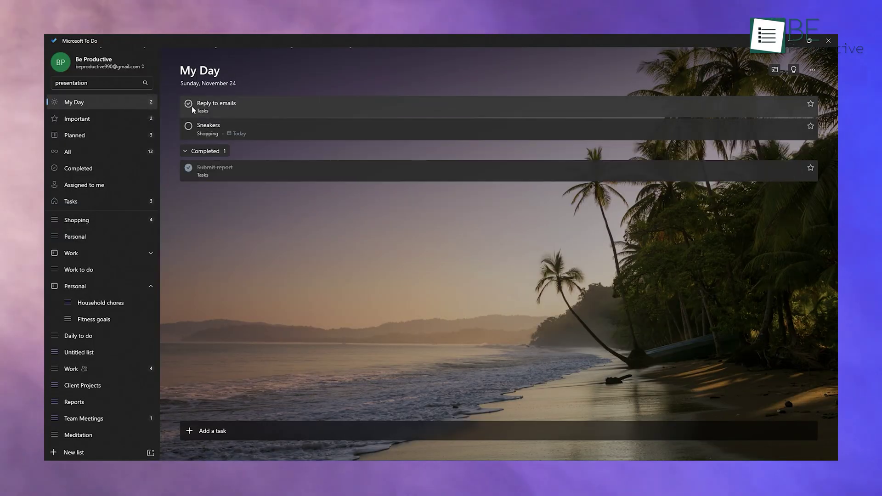
Step: Check off Reply to emails in My Day and start a new task
click(189, 105)
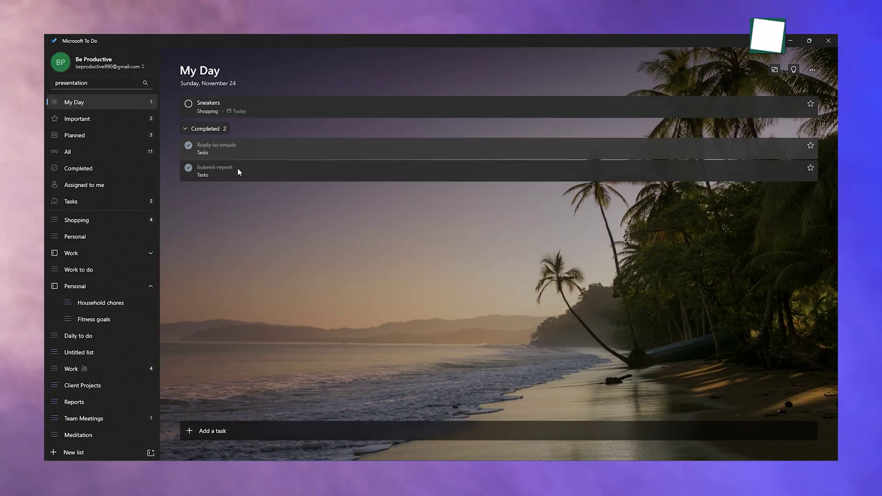
key(ctrl+n)
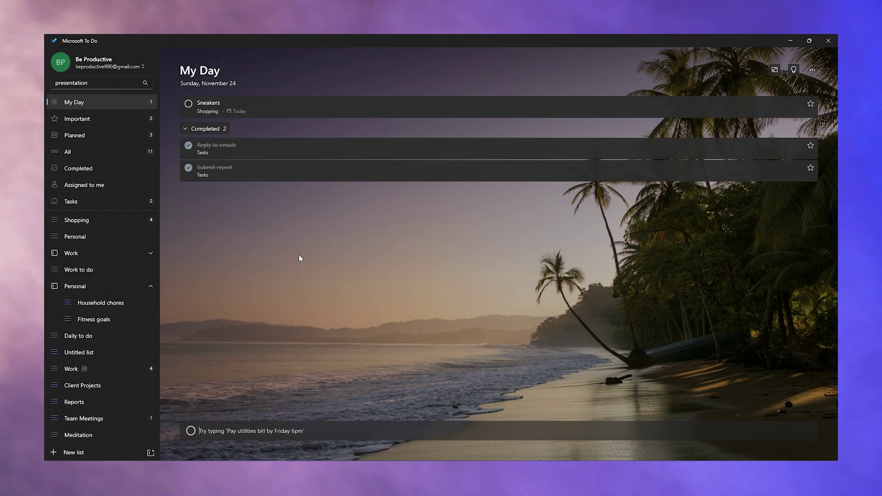